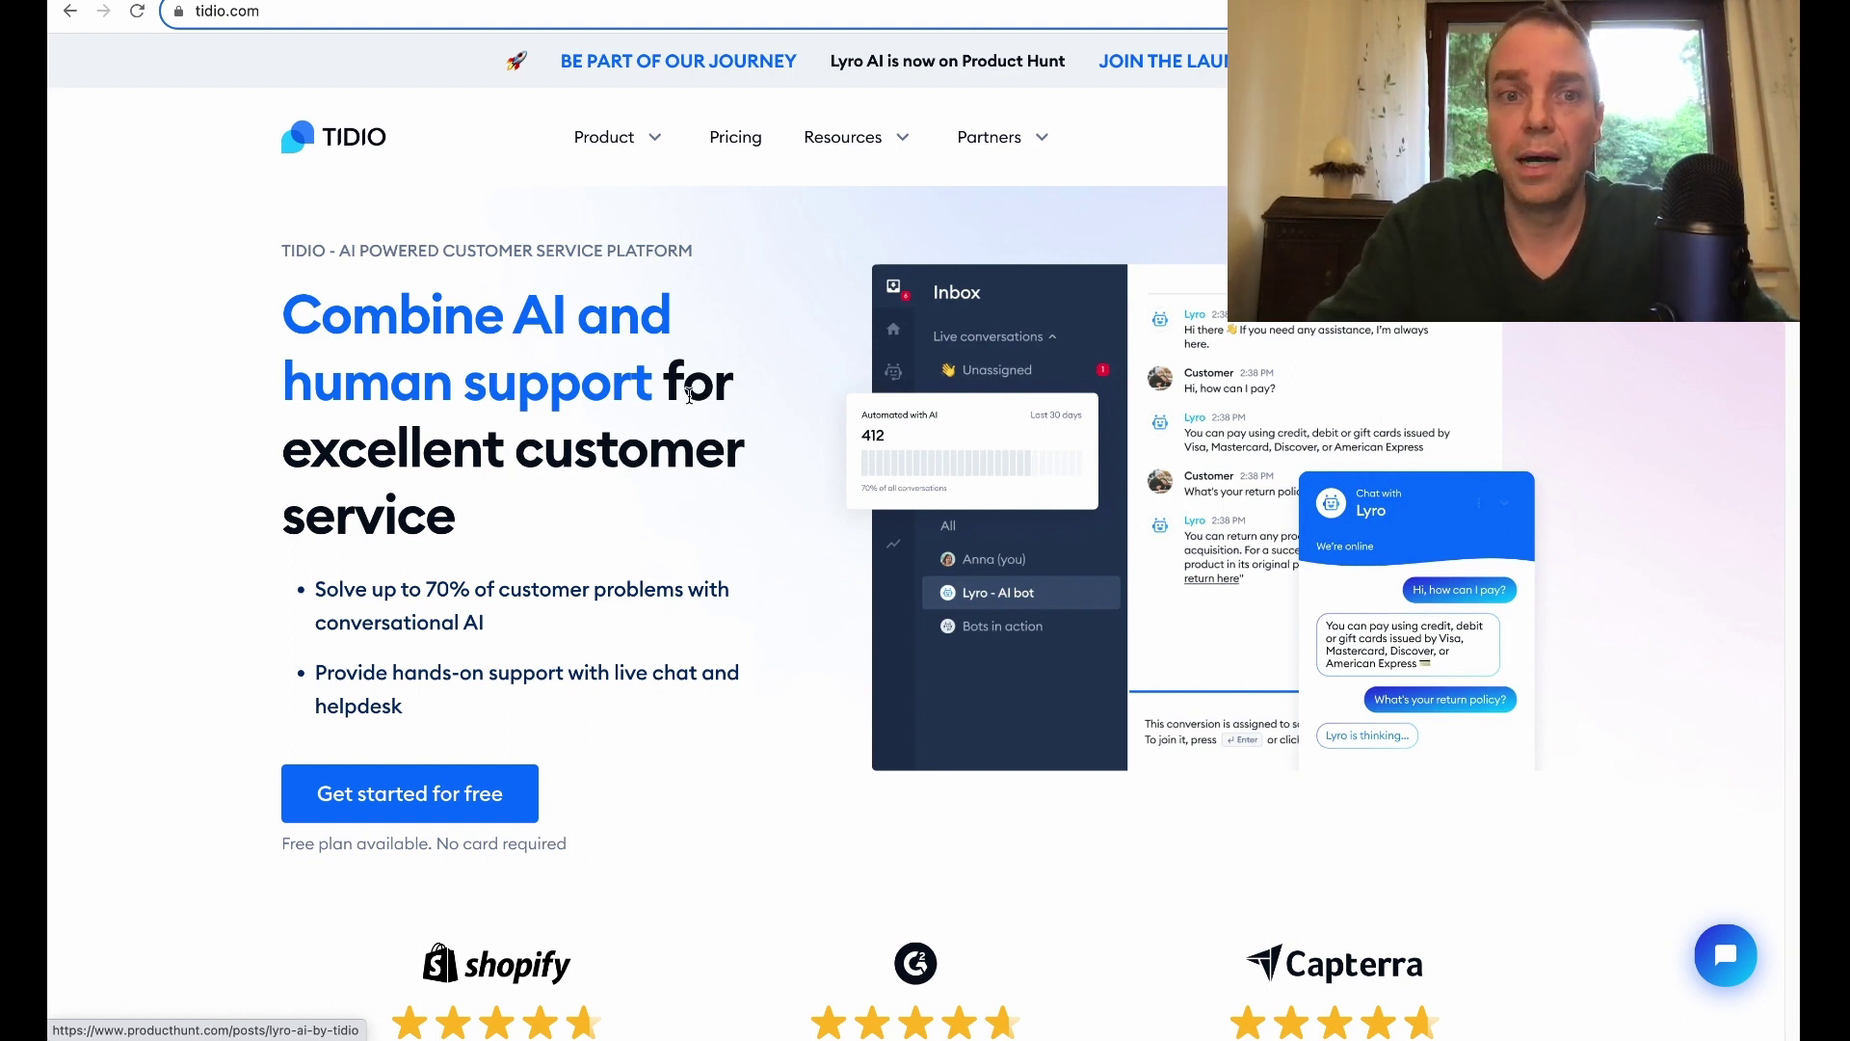
# - Review Tidio's pricing page down to the Free plan: 50 conversations, 100 triggers, 3 seats at 0 EUR
pyautogui.click(735, 147)
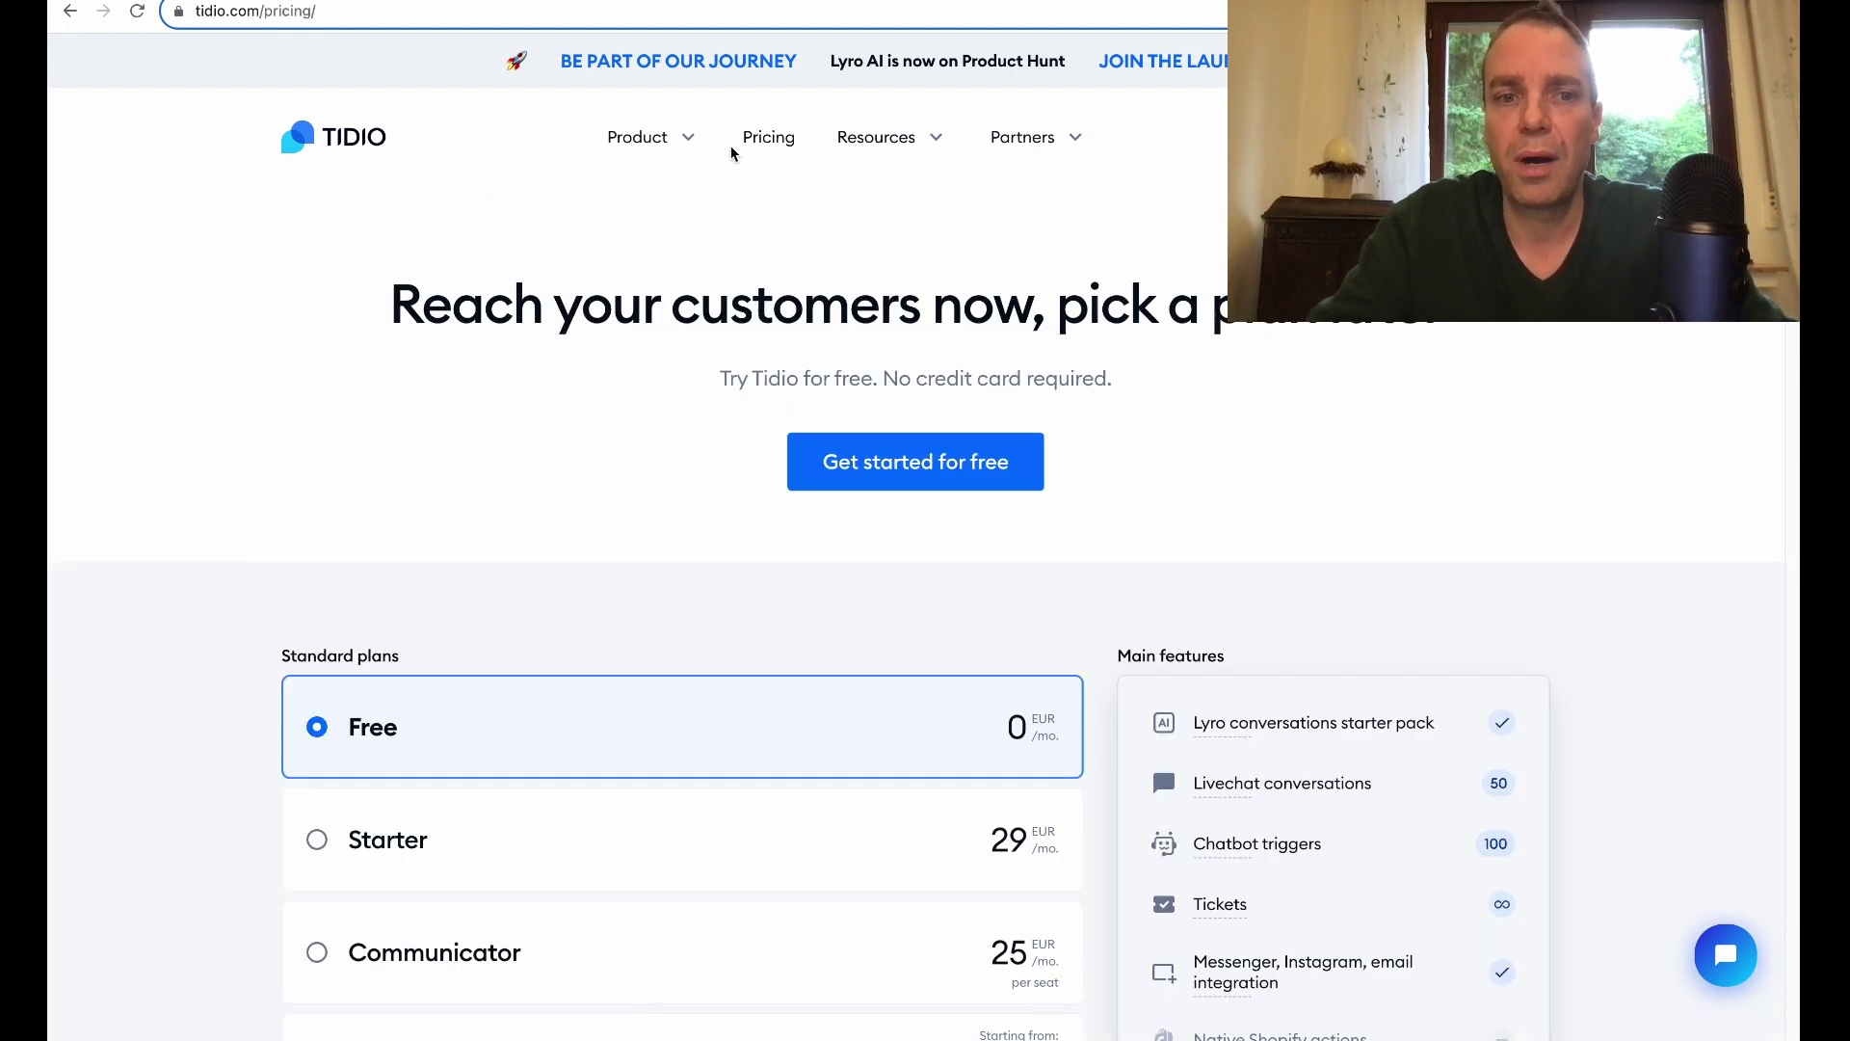
pyautogui.scroll(-2, 286, 368)
pyautogui.scroll(-2, 282, 368)
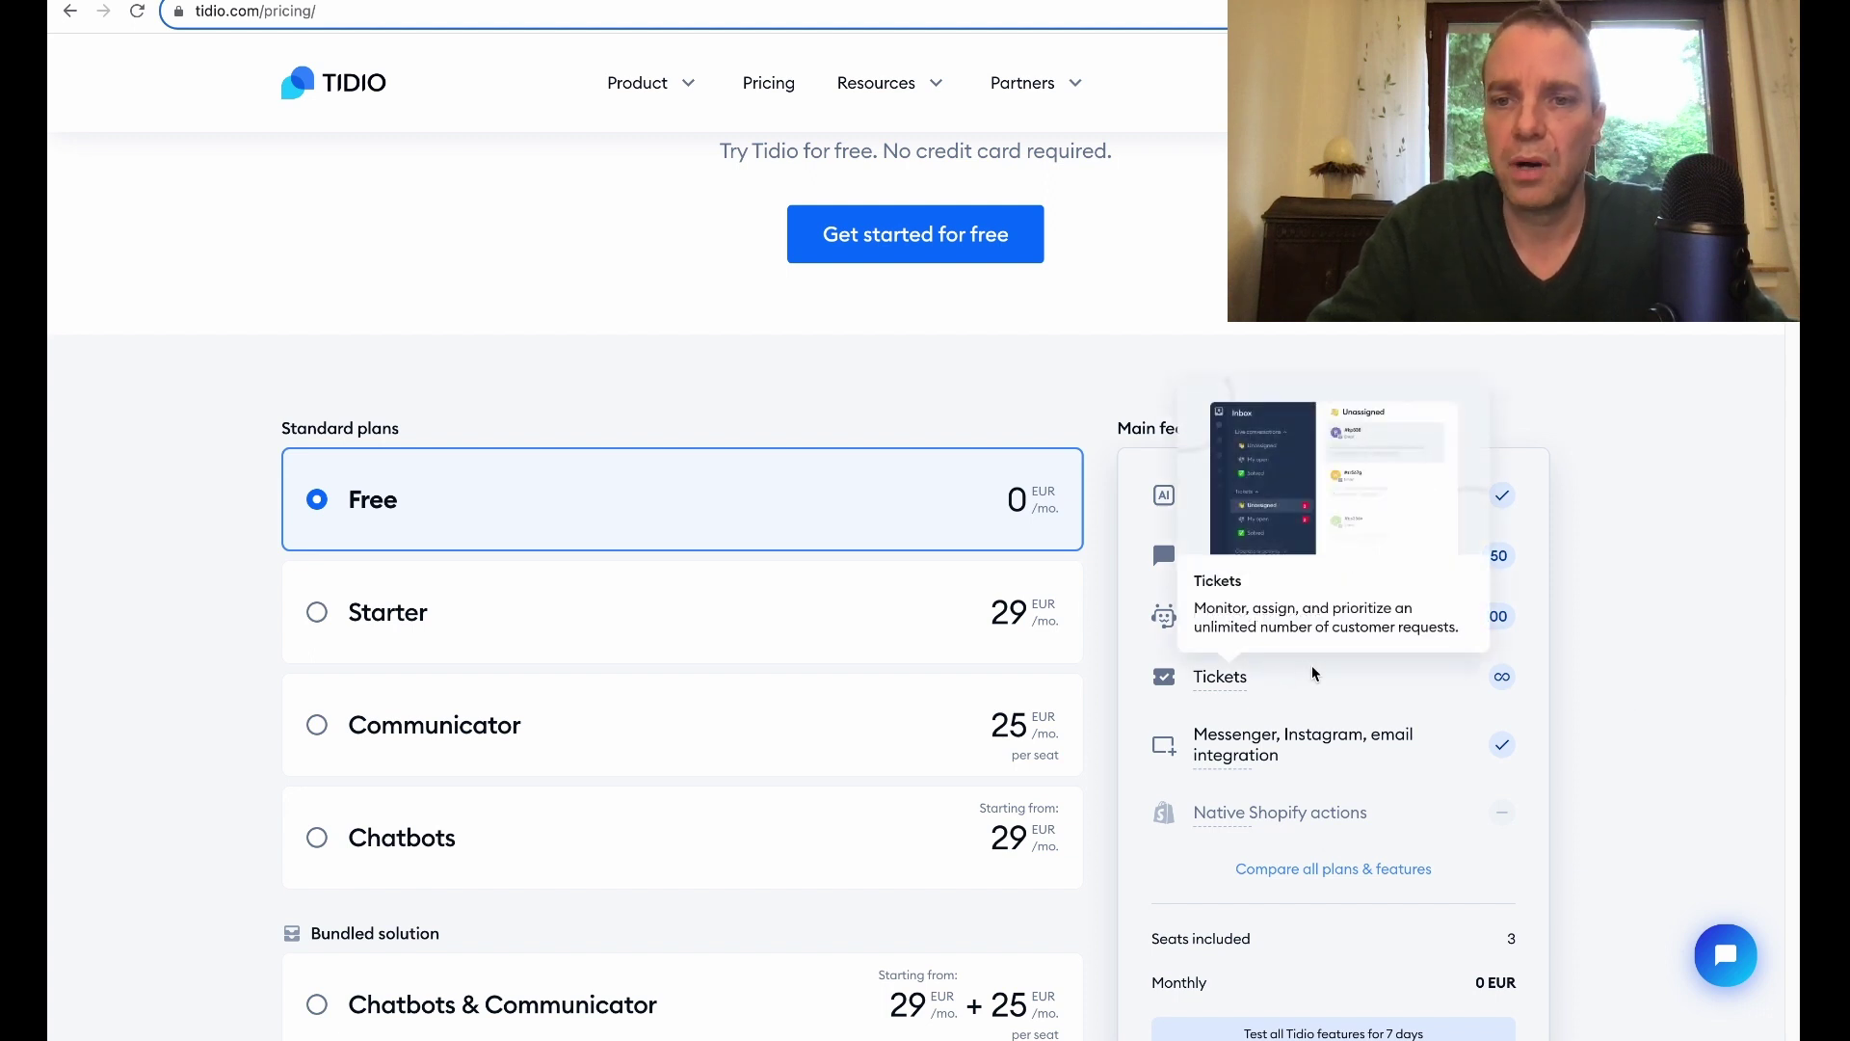
pyautogui.moveTo(1264, 685)
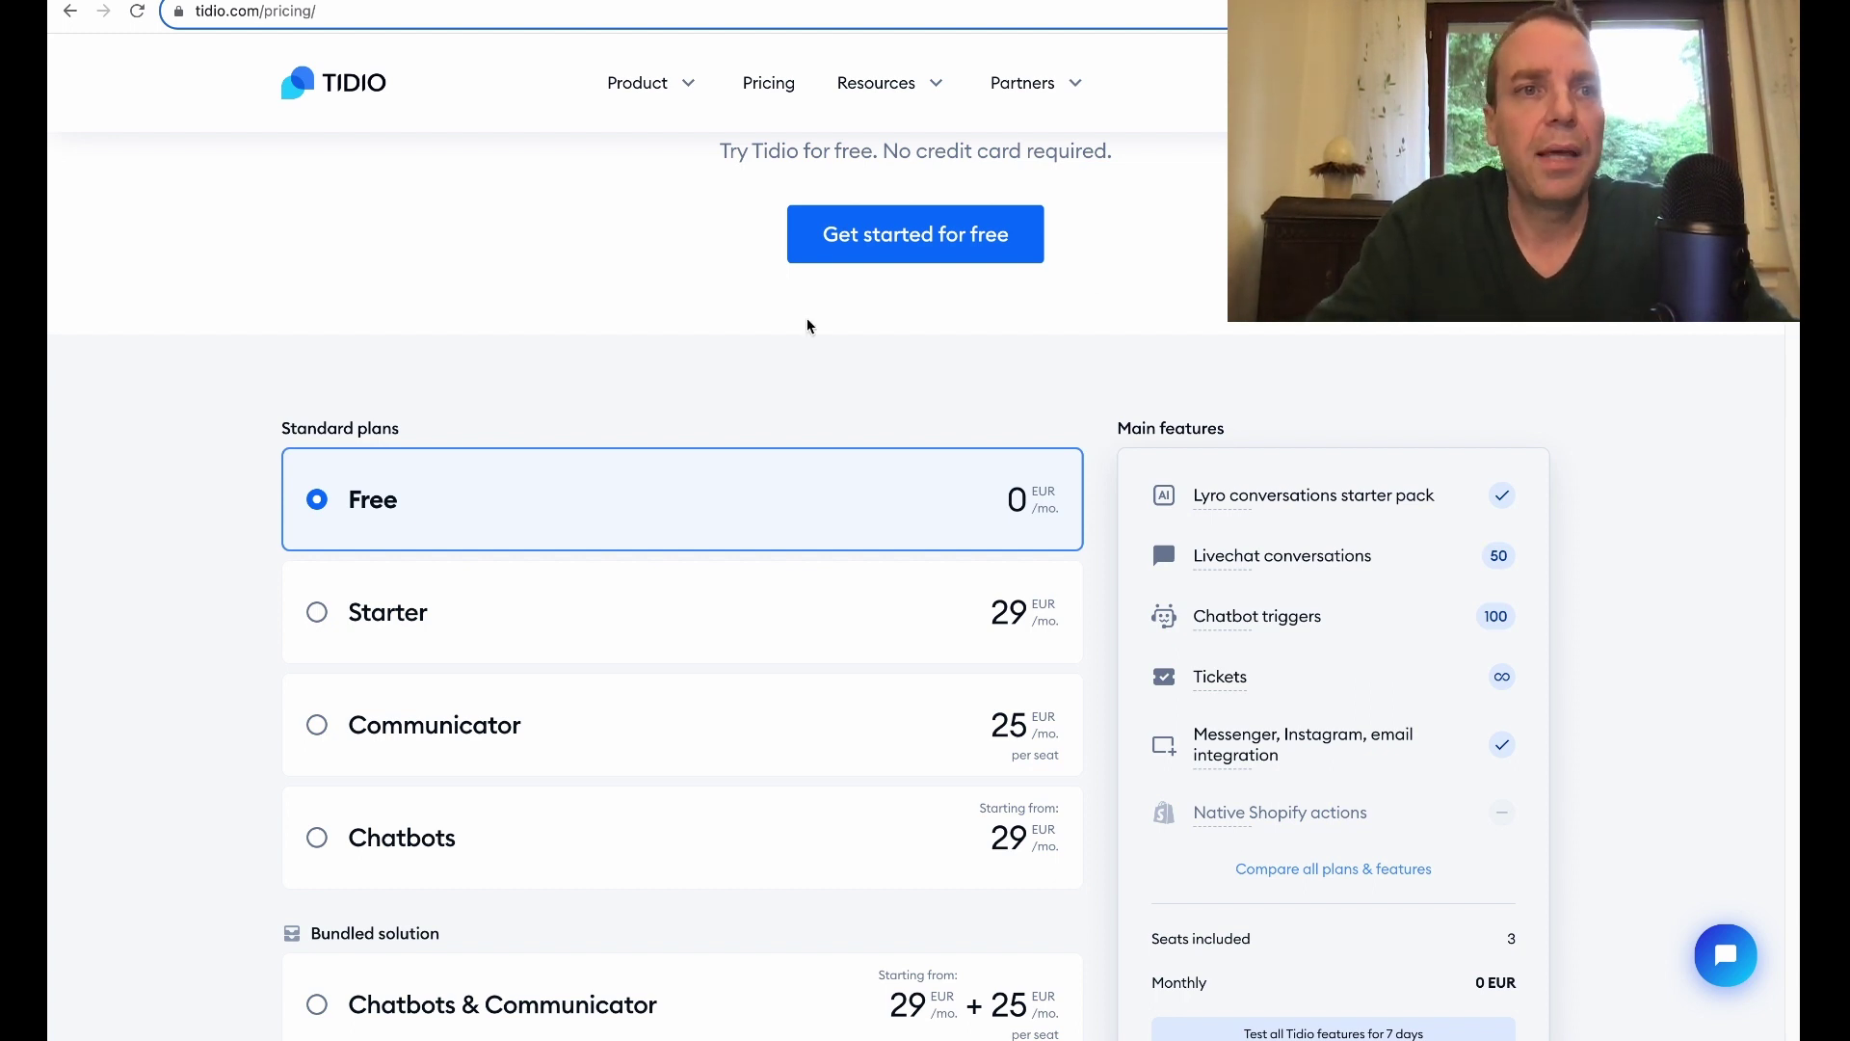
# - Search the WordPress plugin directory for 'tidio' from Plugins > Add New
pyautogui.click(180, 2)
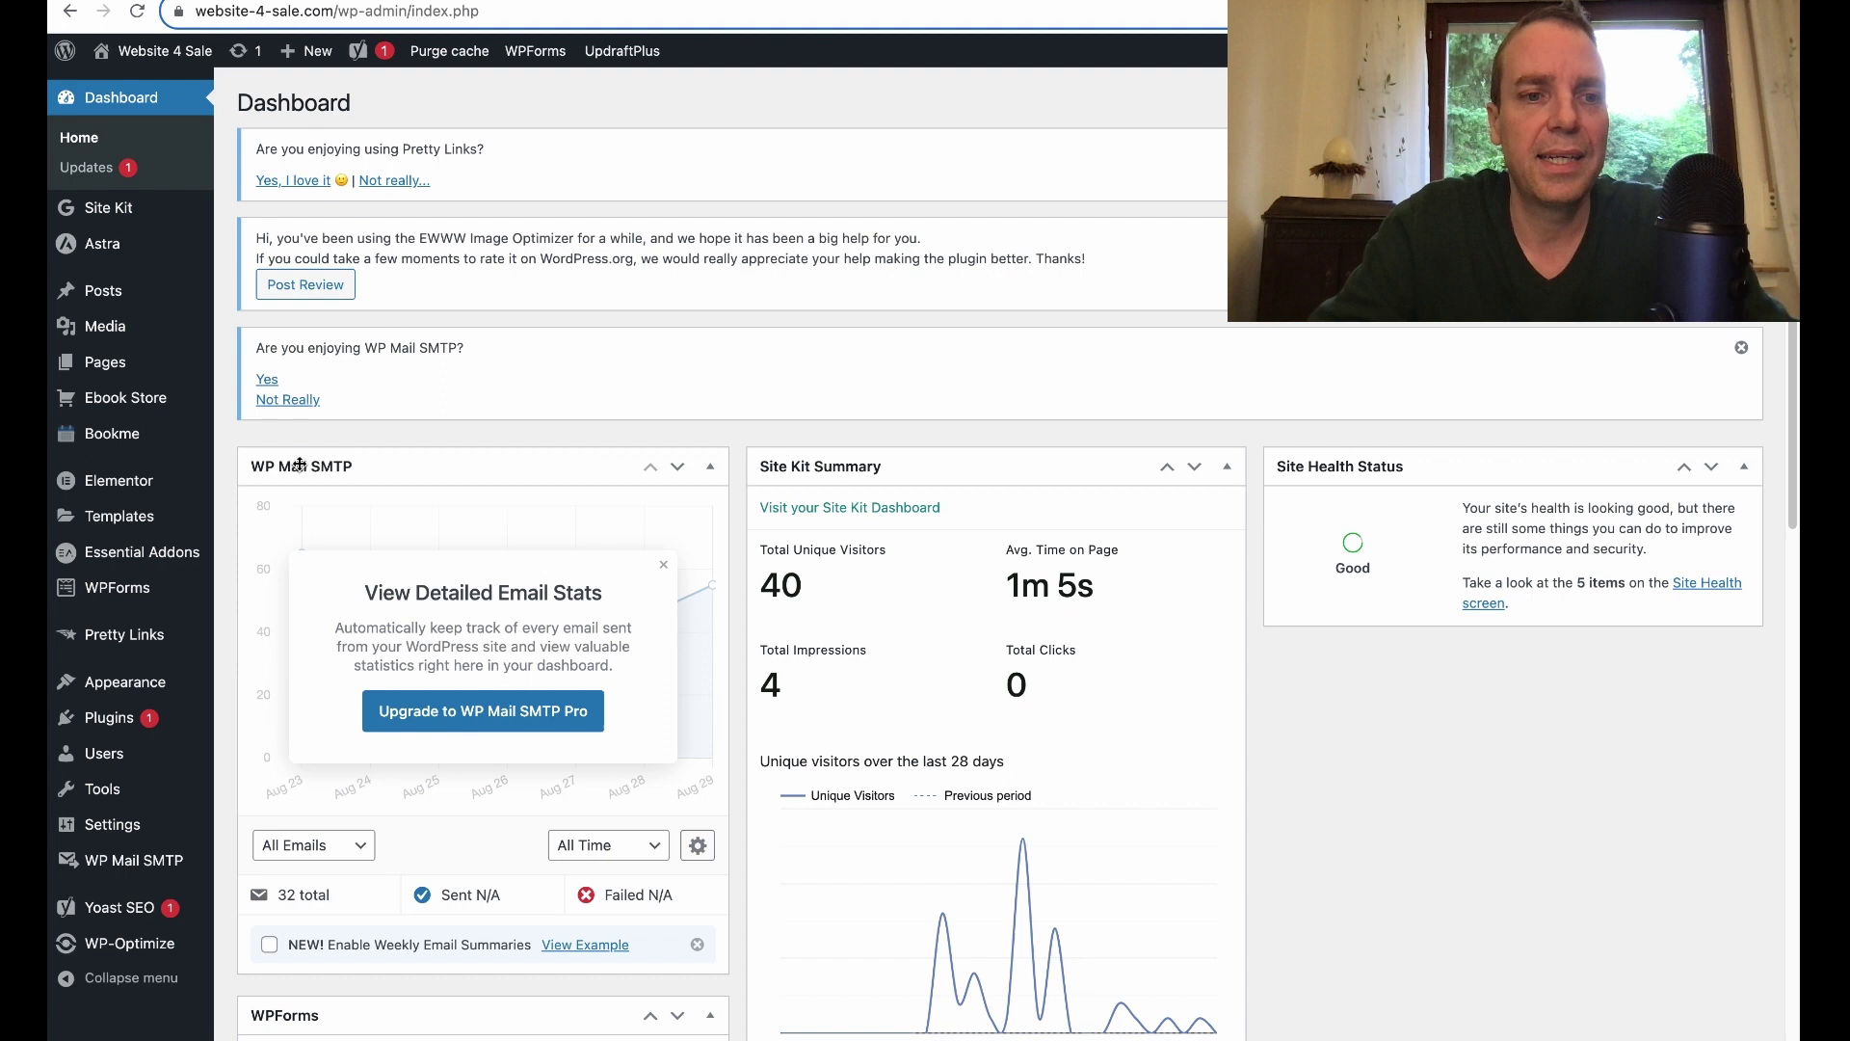
pyautogui.moveTo(116, 719)
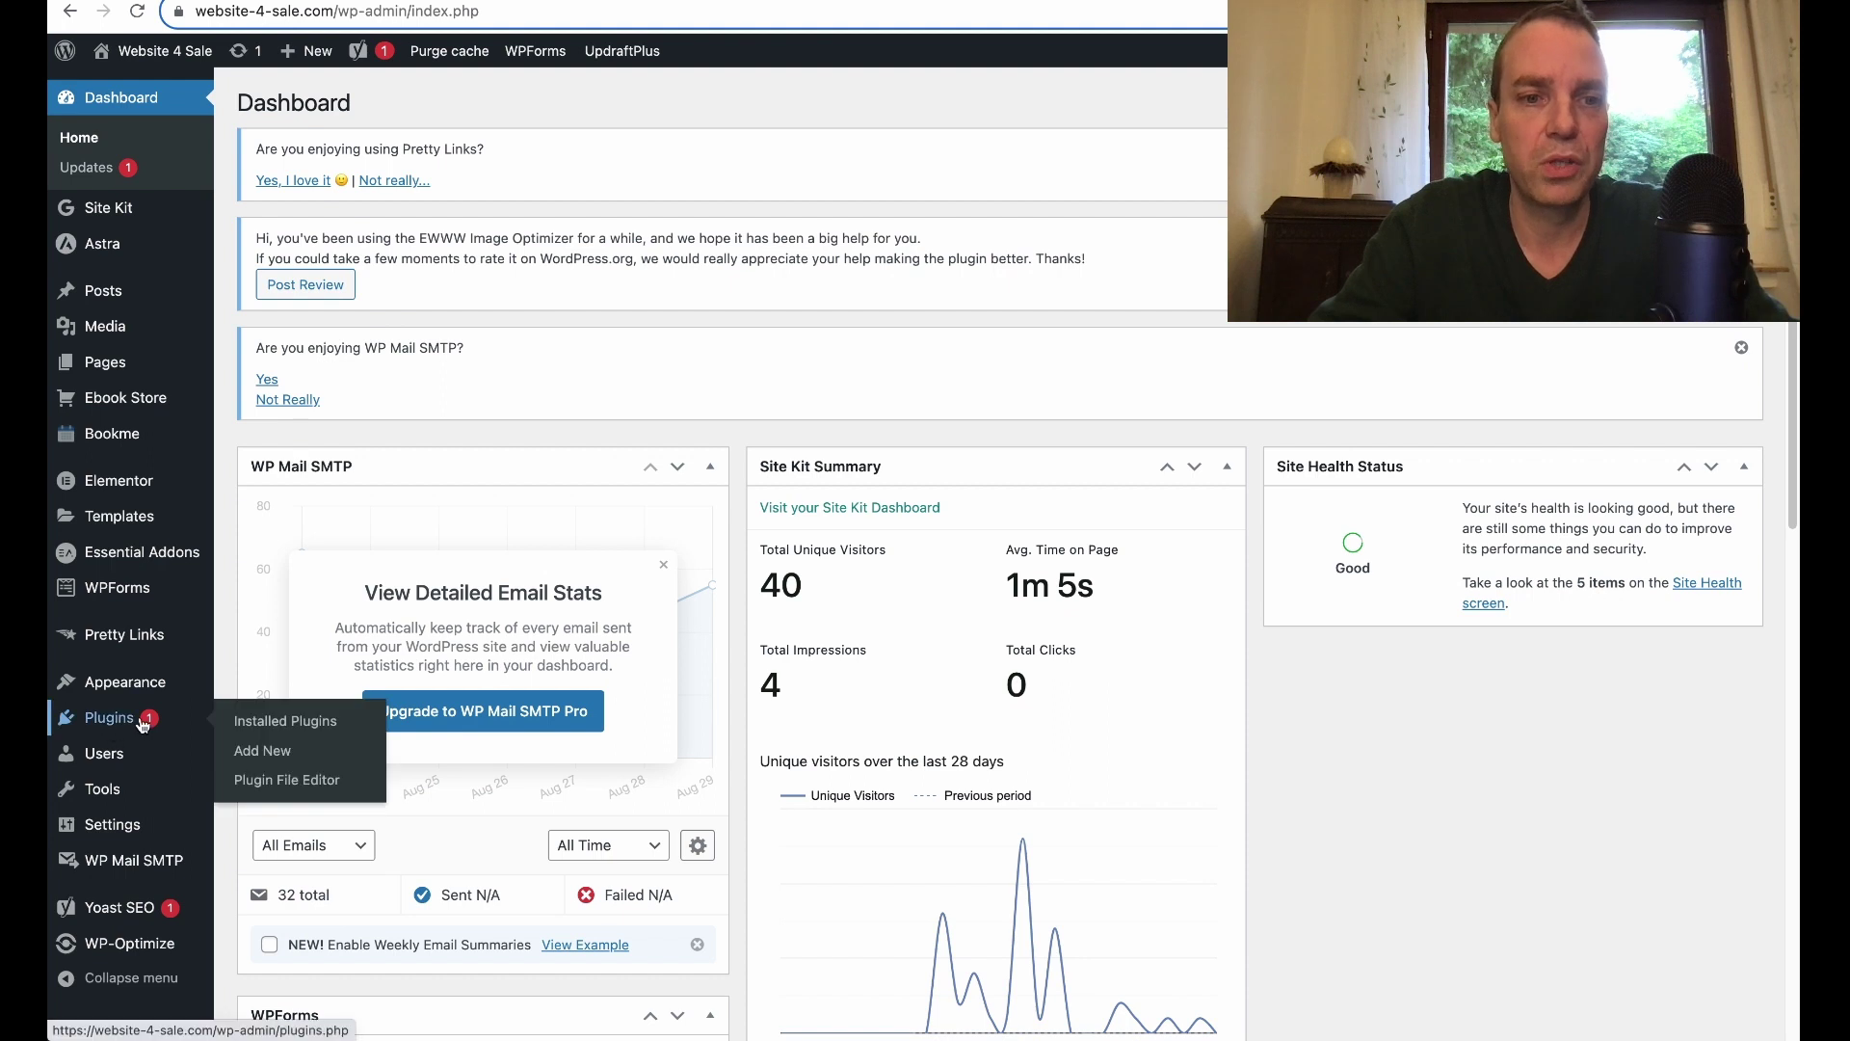
pyautogui.click(275, 761)
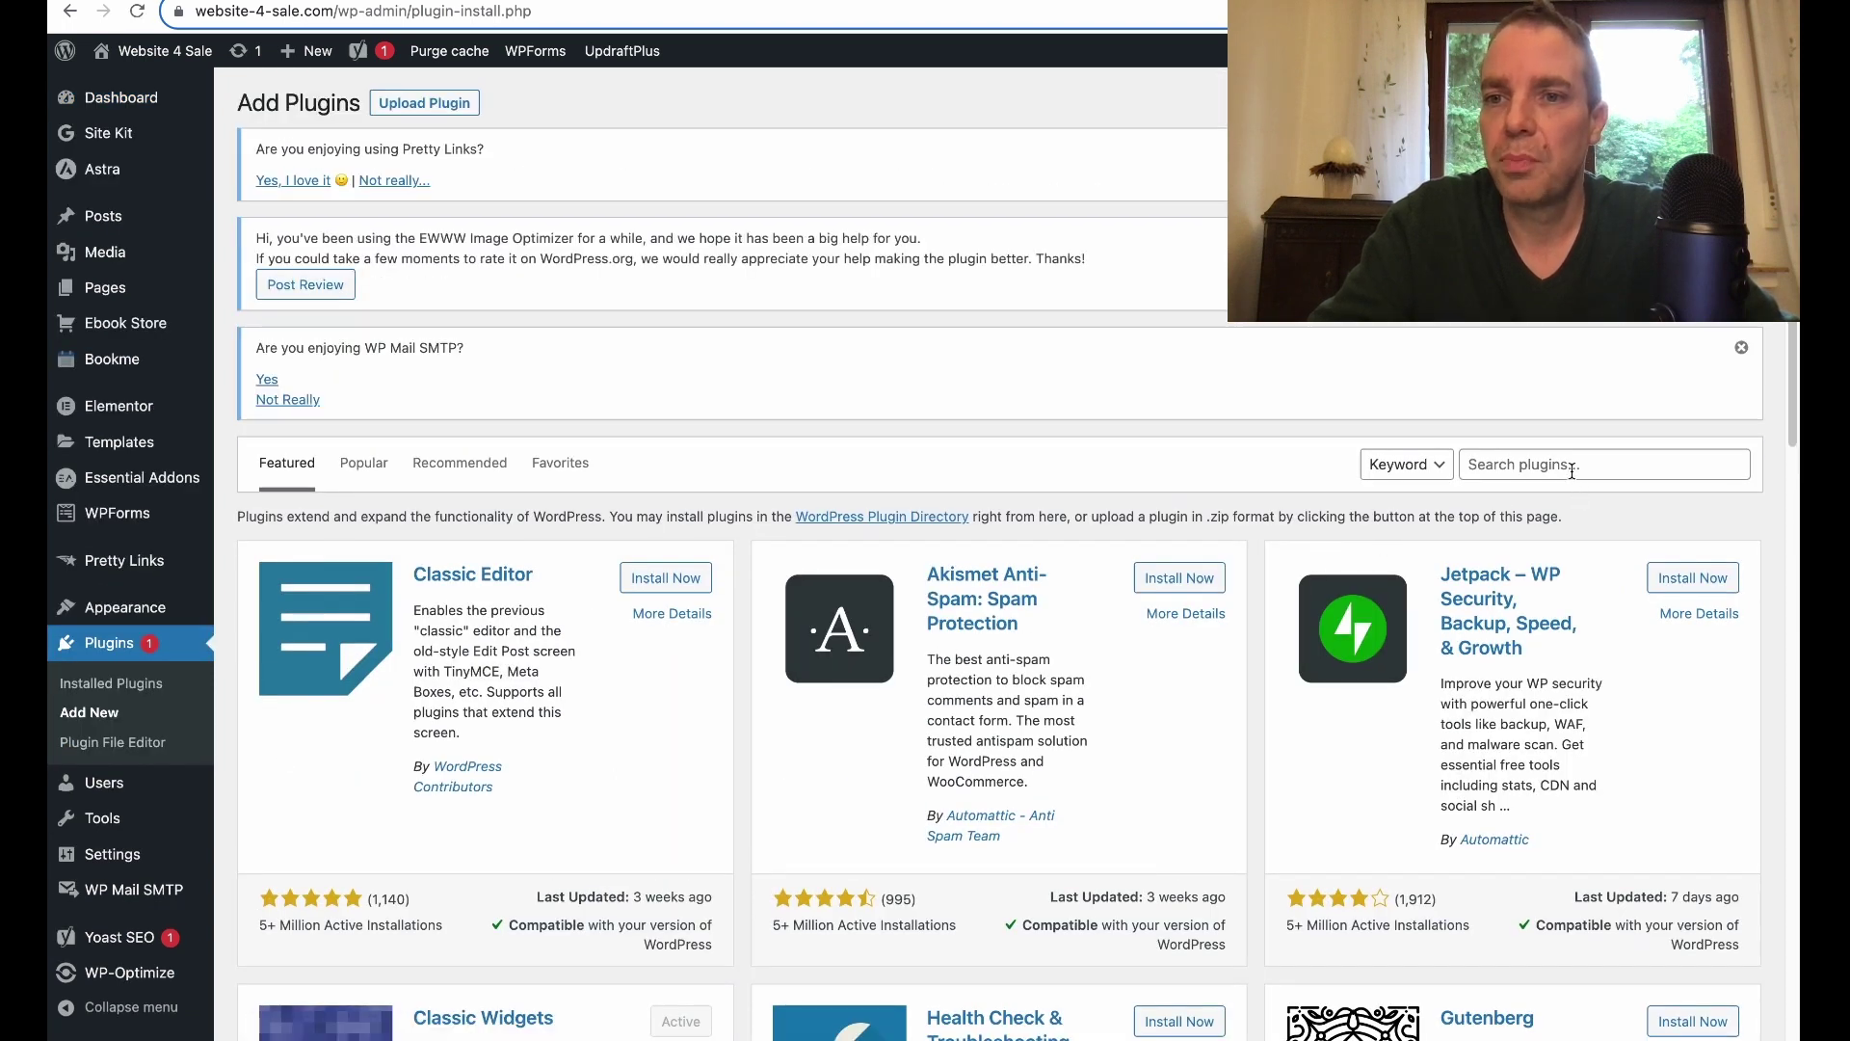
pyautogui.click(1571, 471)
pyautogui.write('tidi')
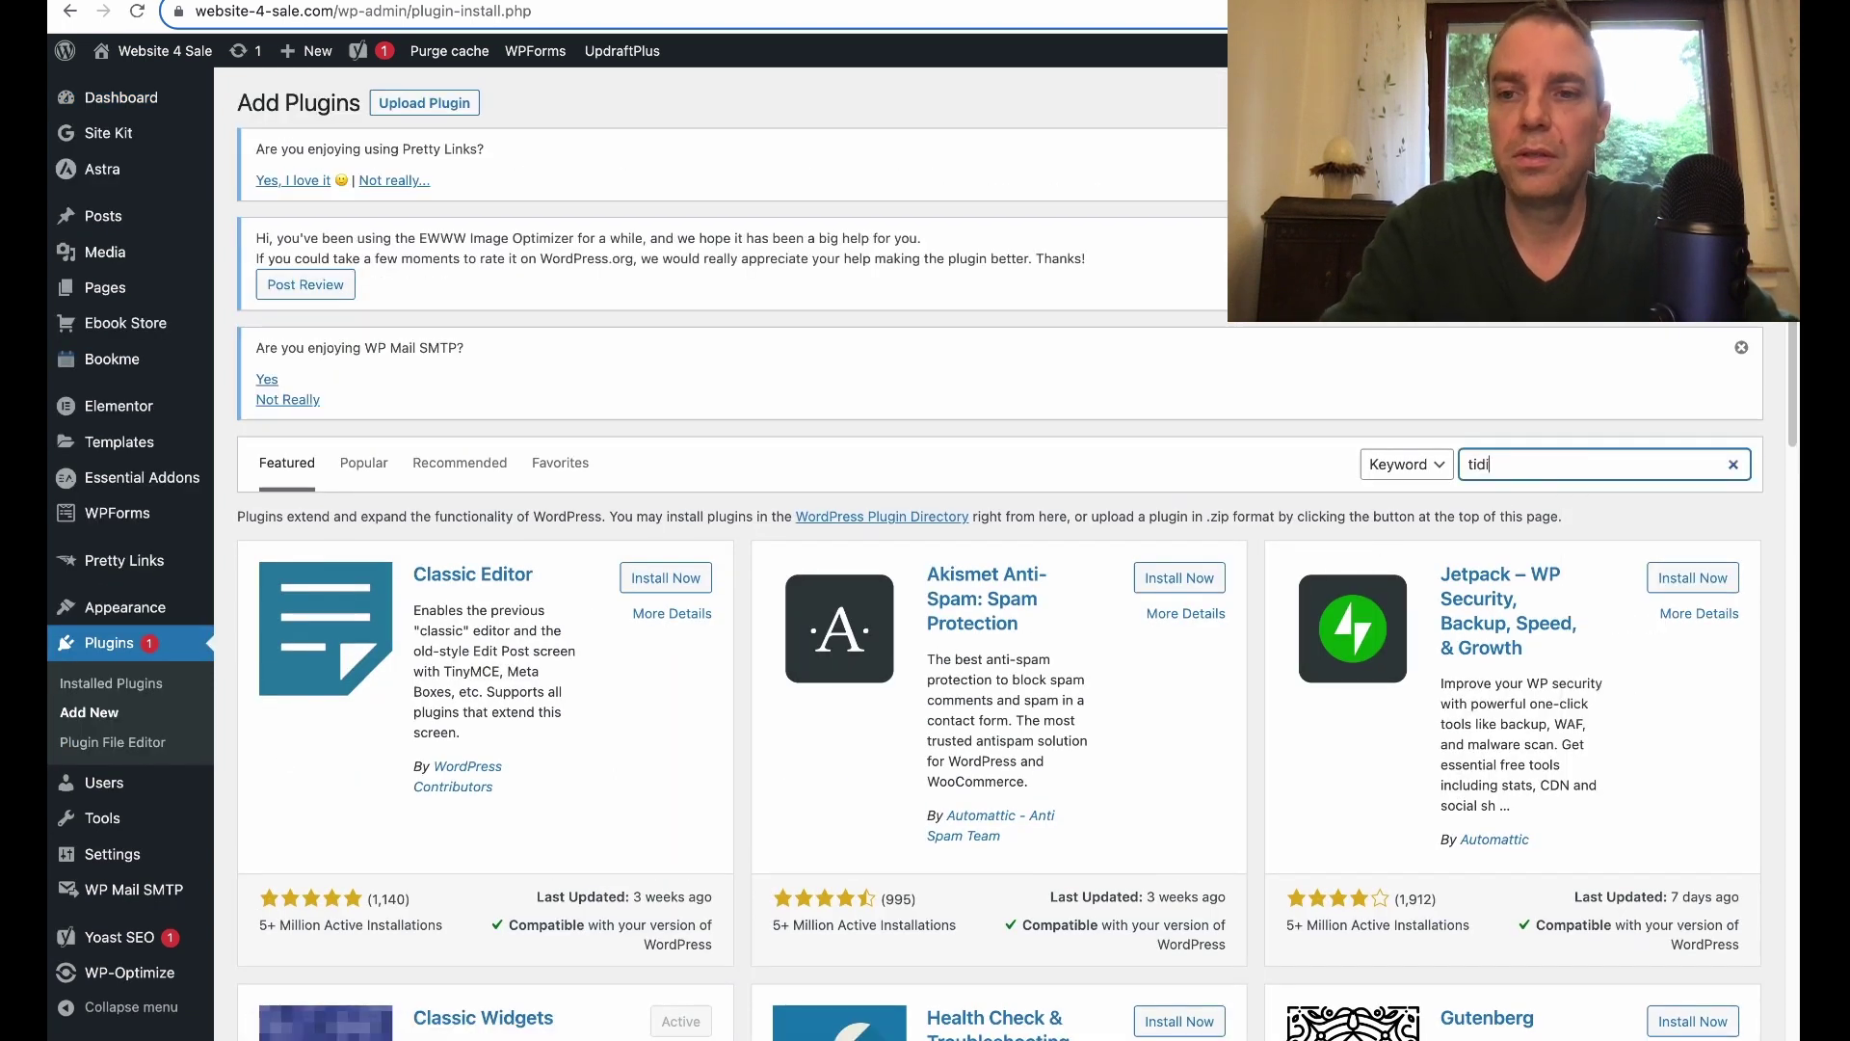
pyautogui.write('o')
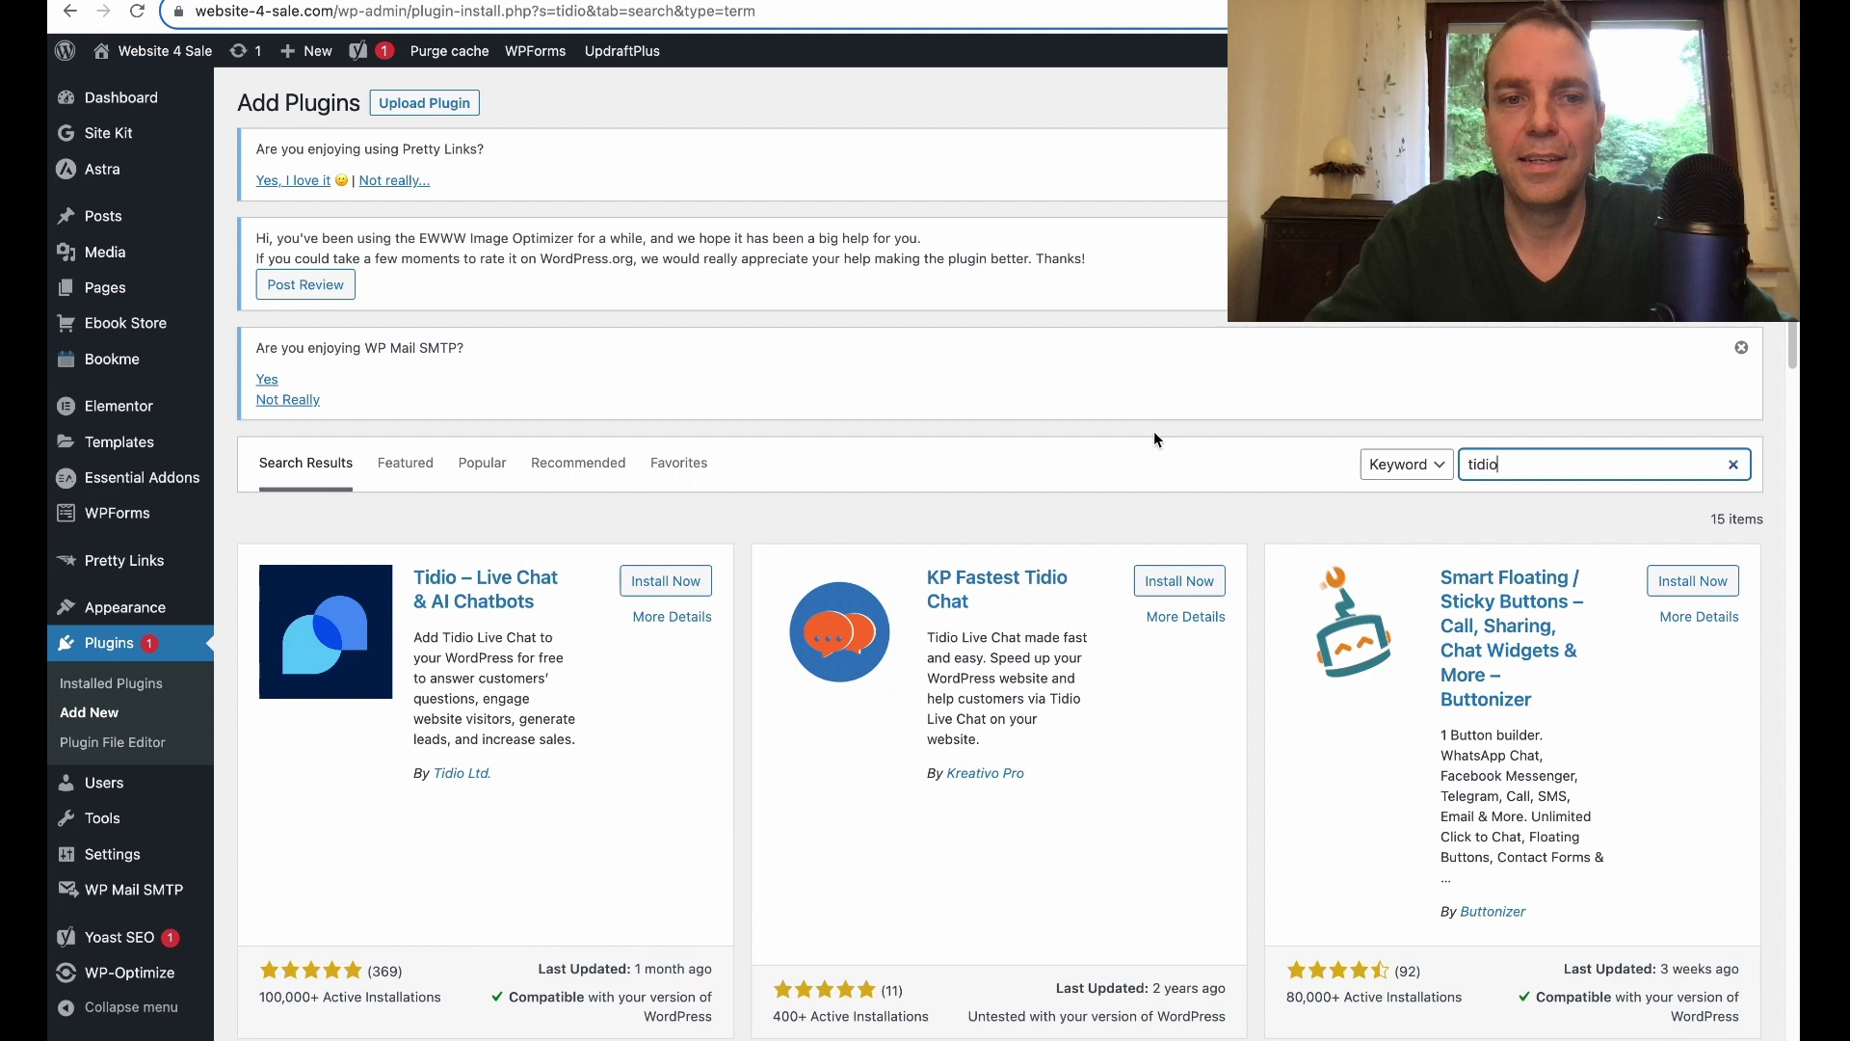
pyautogui.scroll(-3, 679, 427)
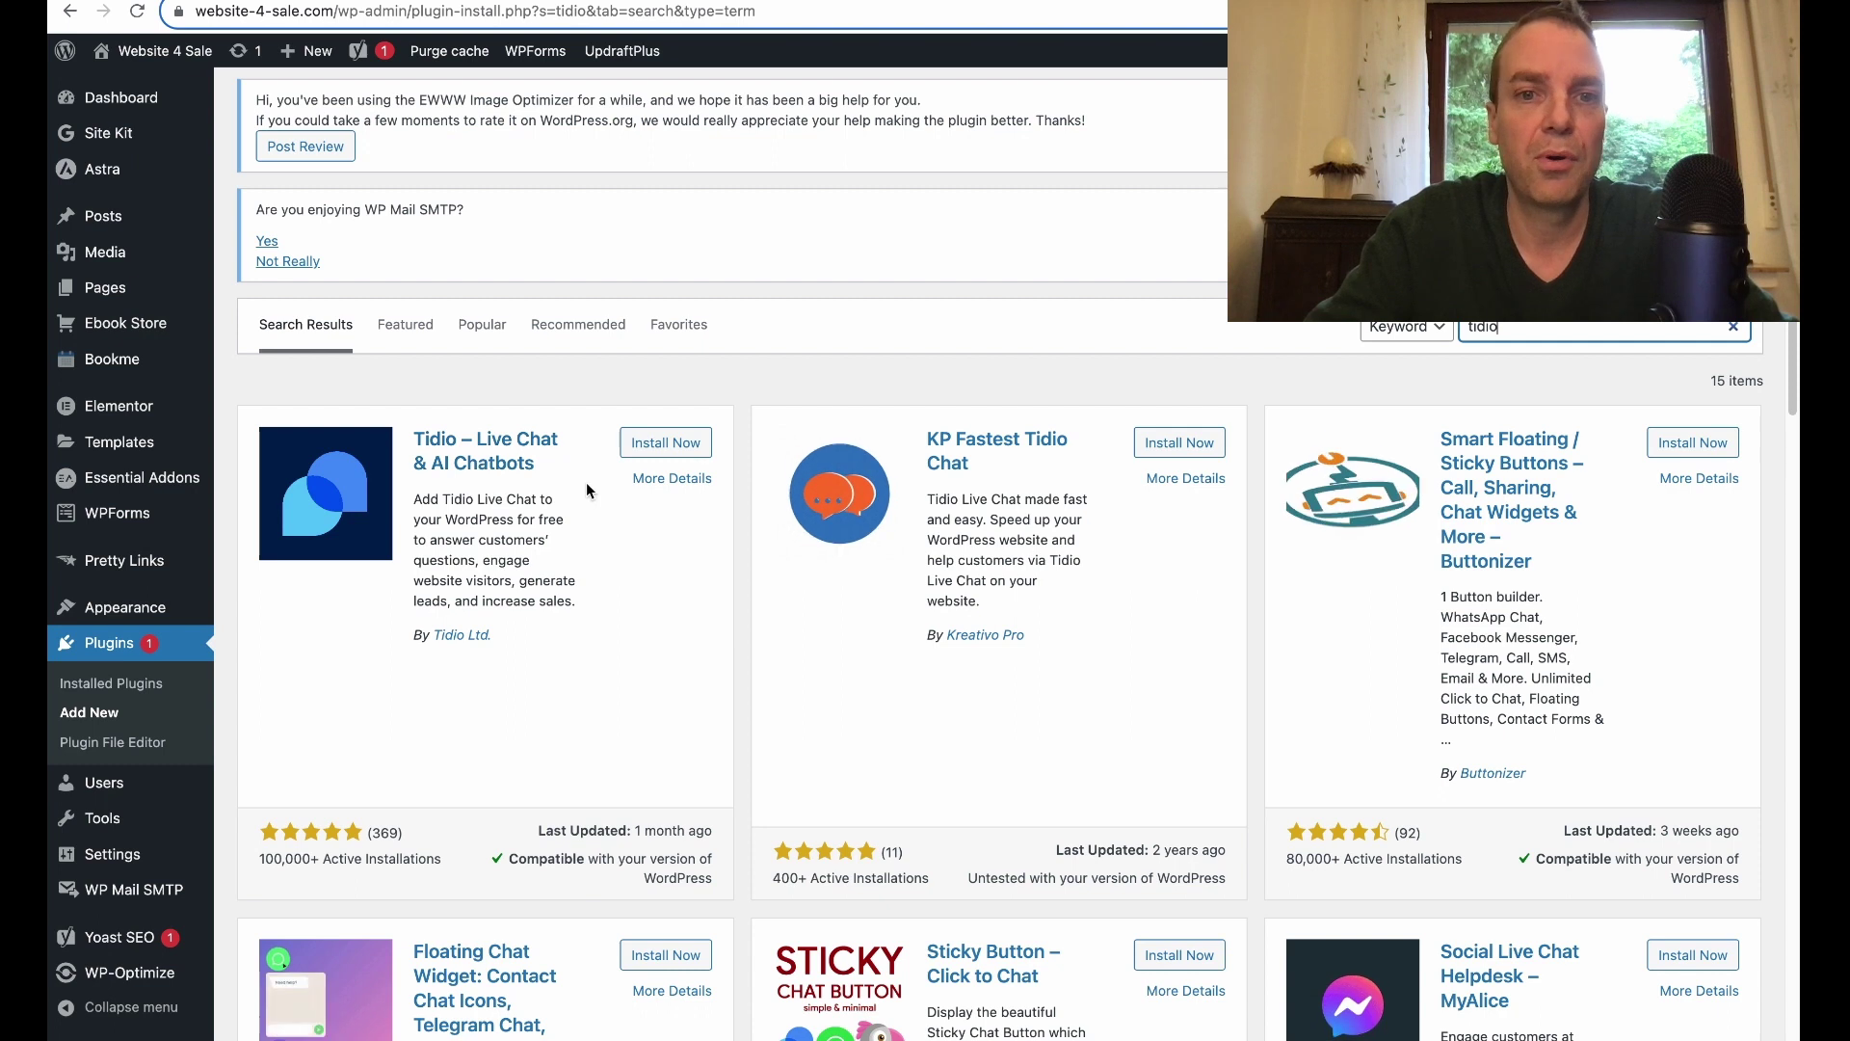
# - Install and activate Tidio – Live Chat & AI Chatbots, then locate Tidio Chat in the plugins list
pyautogui.click(660, 445)
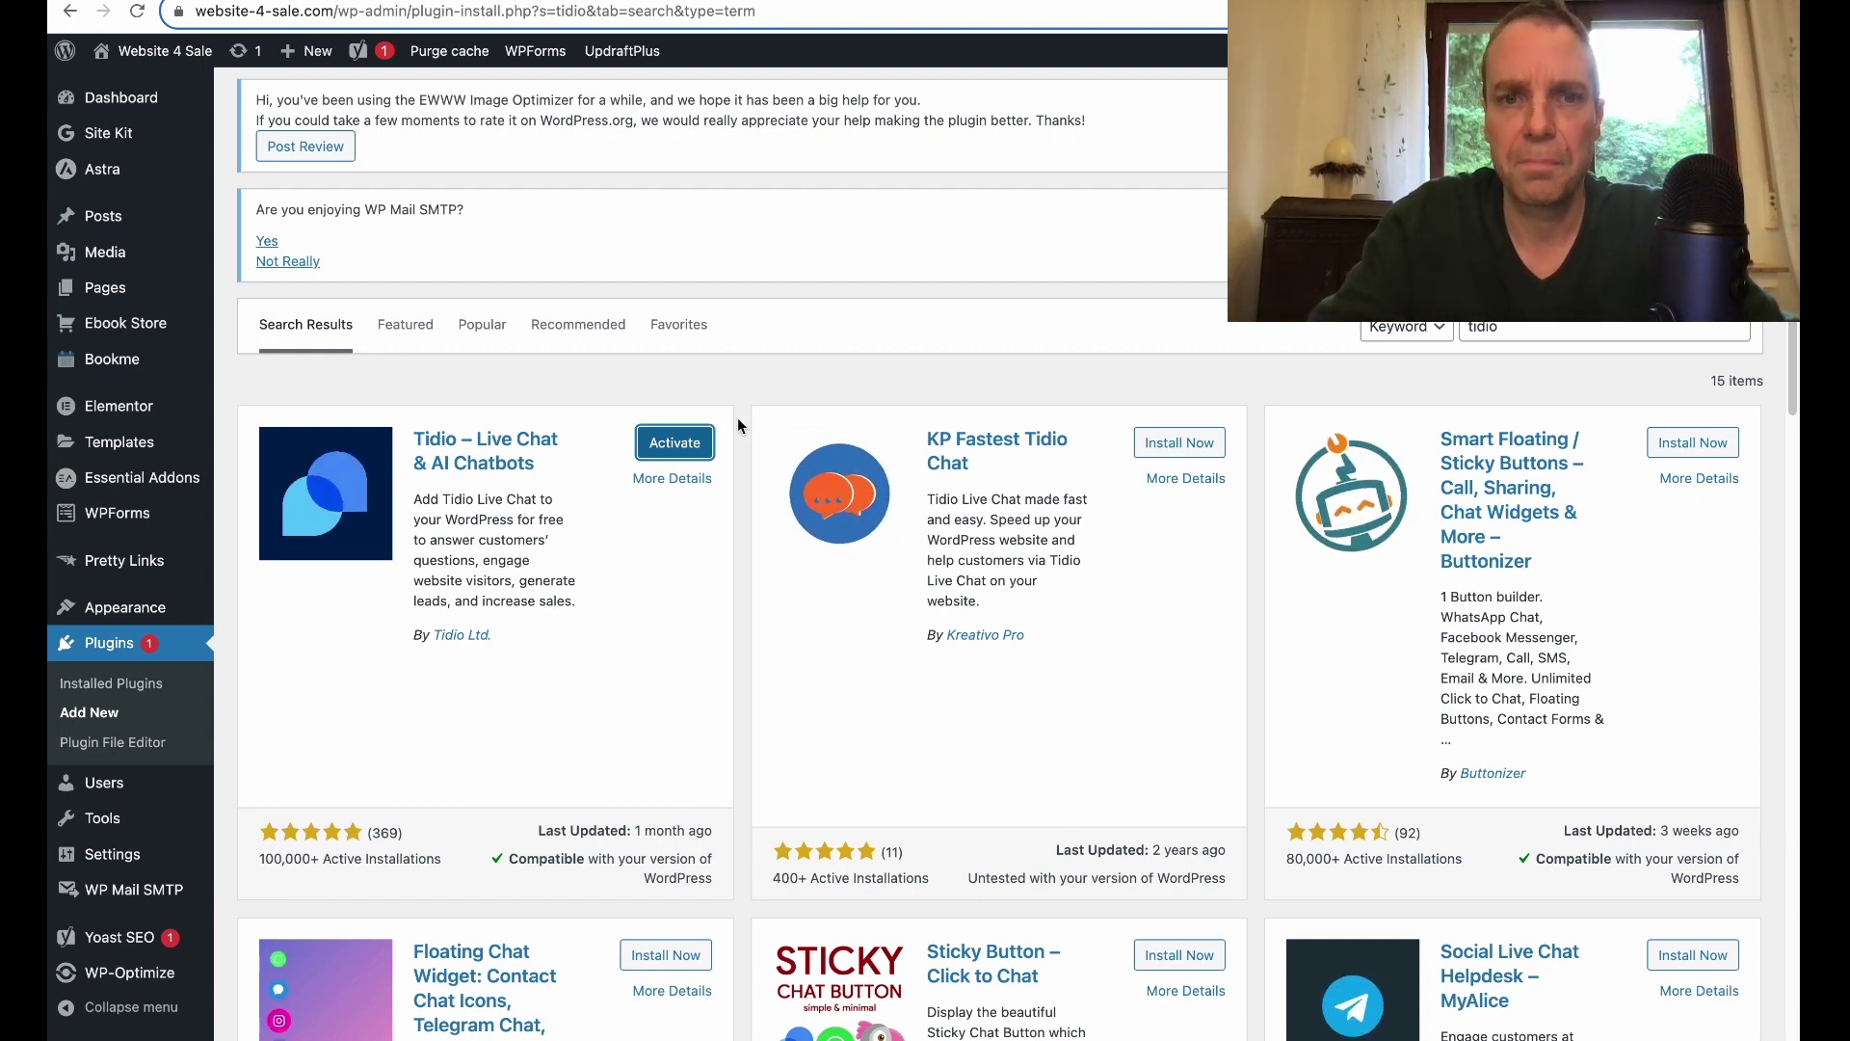
pyautogui.click(699, 452)
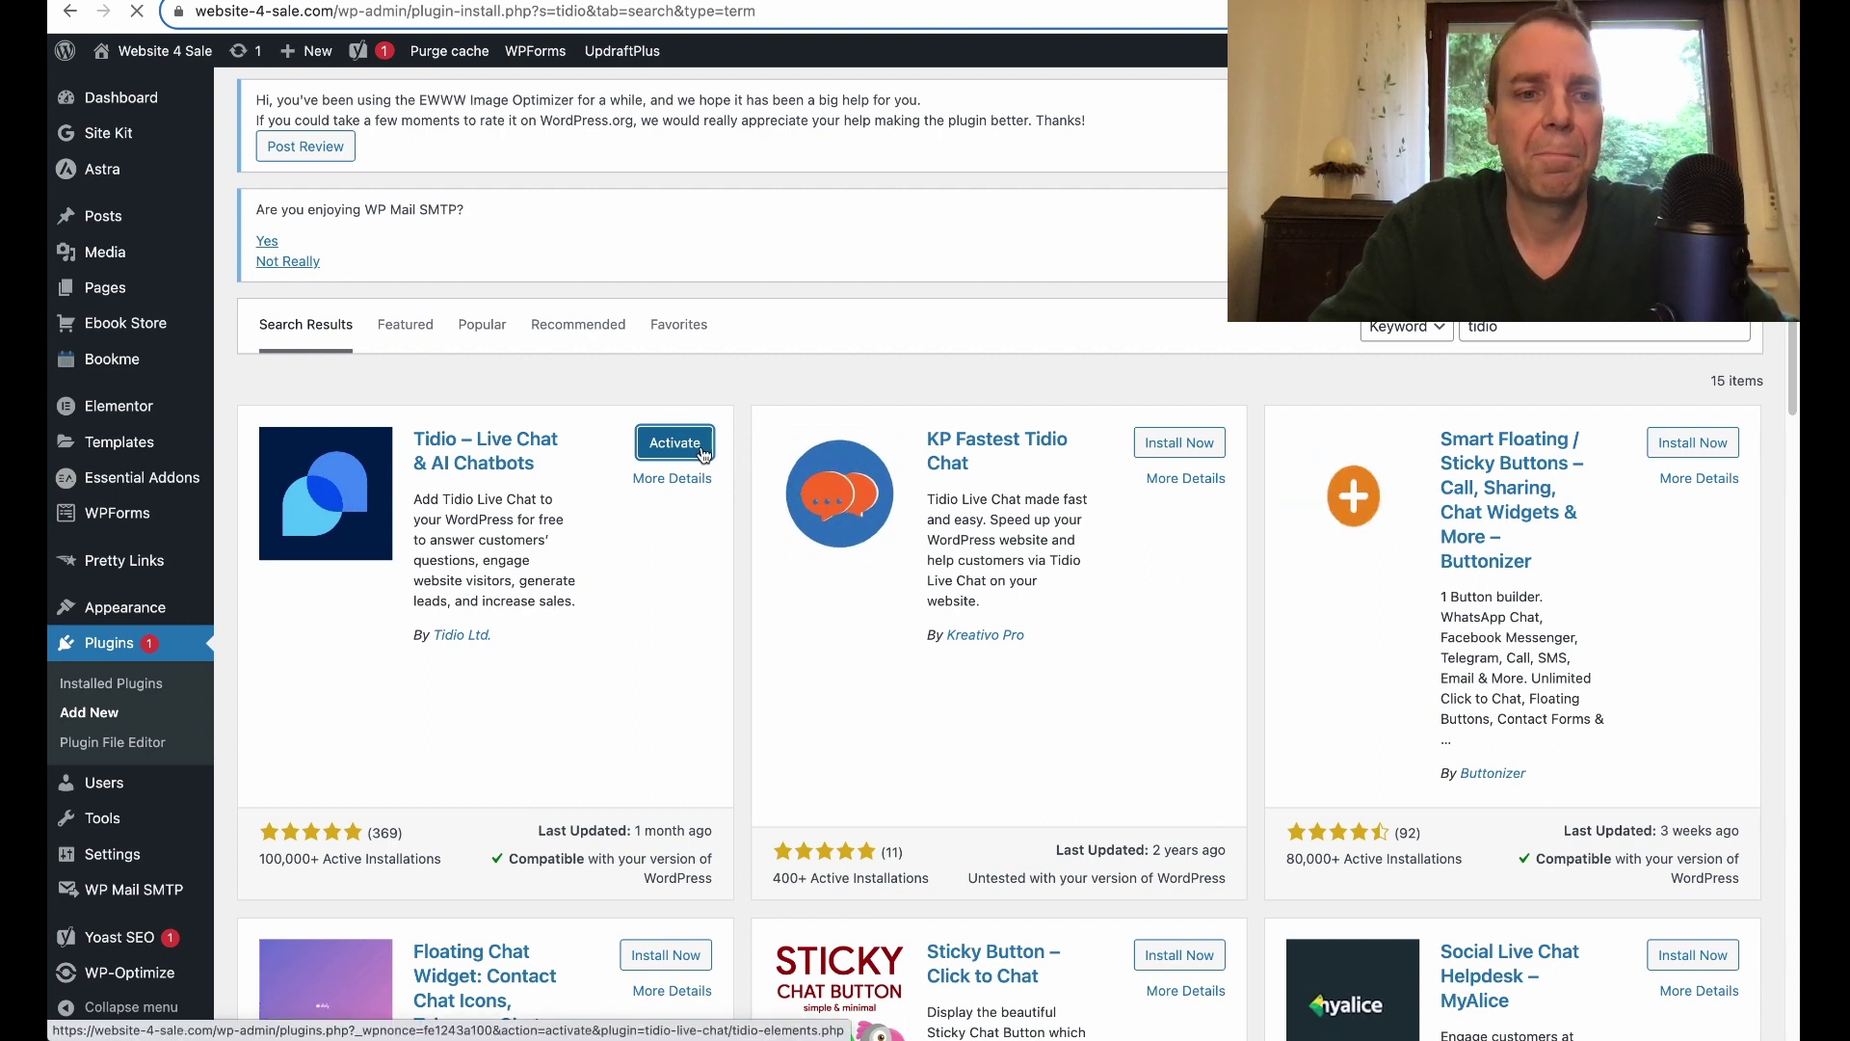
pyautogui.scroll(-5, 702, 458)
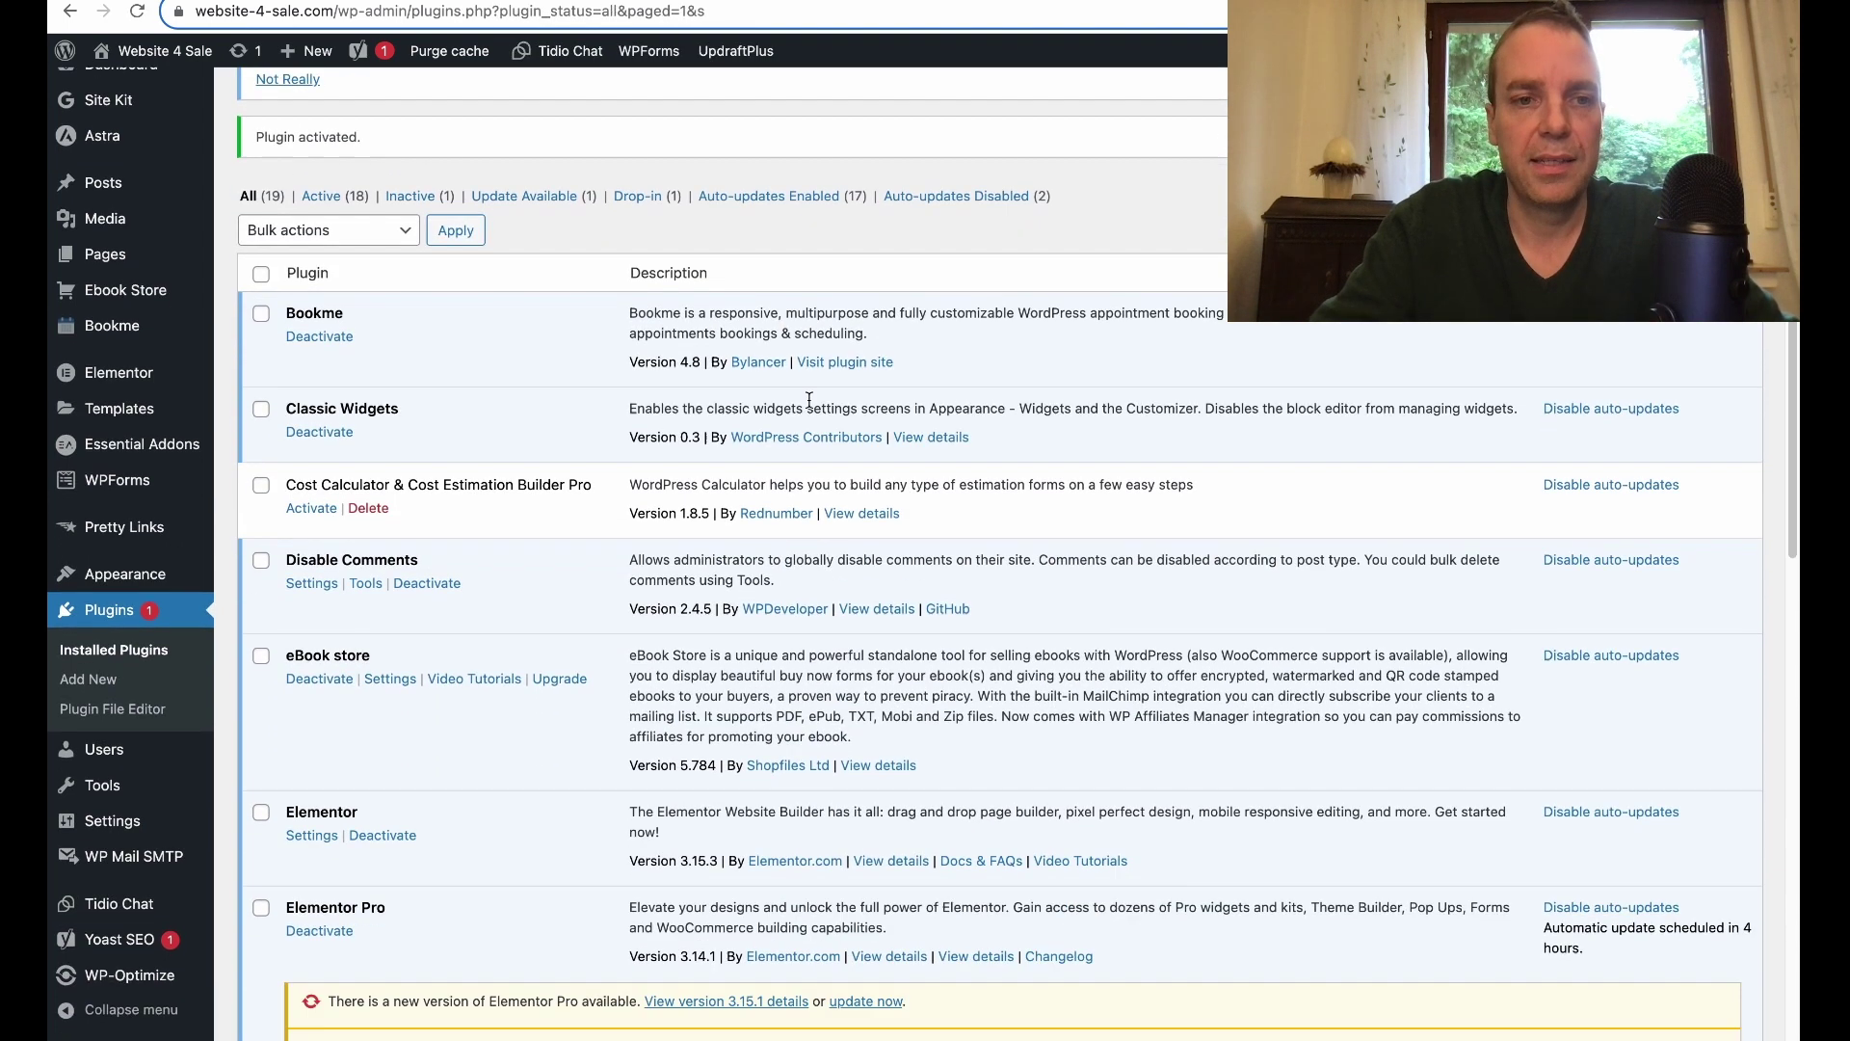
pyautogui.scroll(-6, 812, 401)
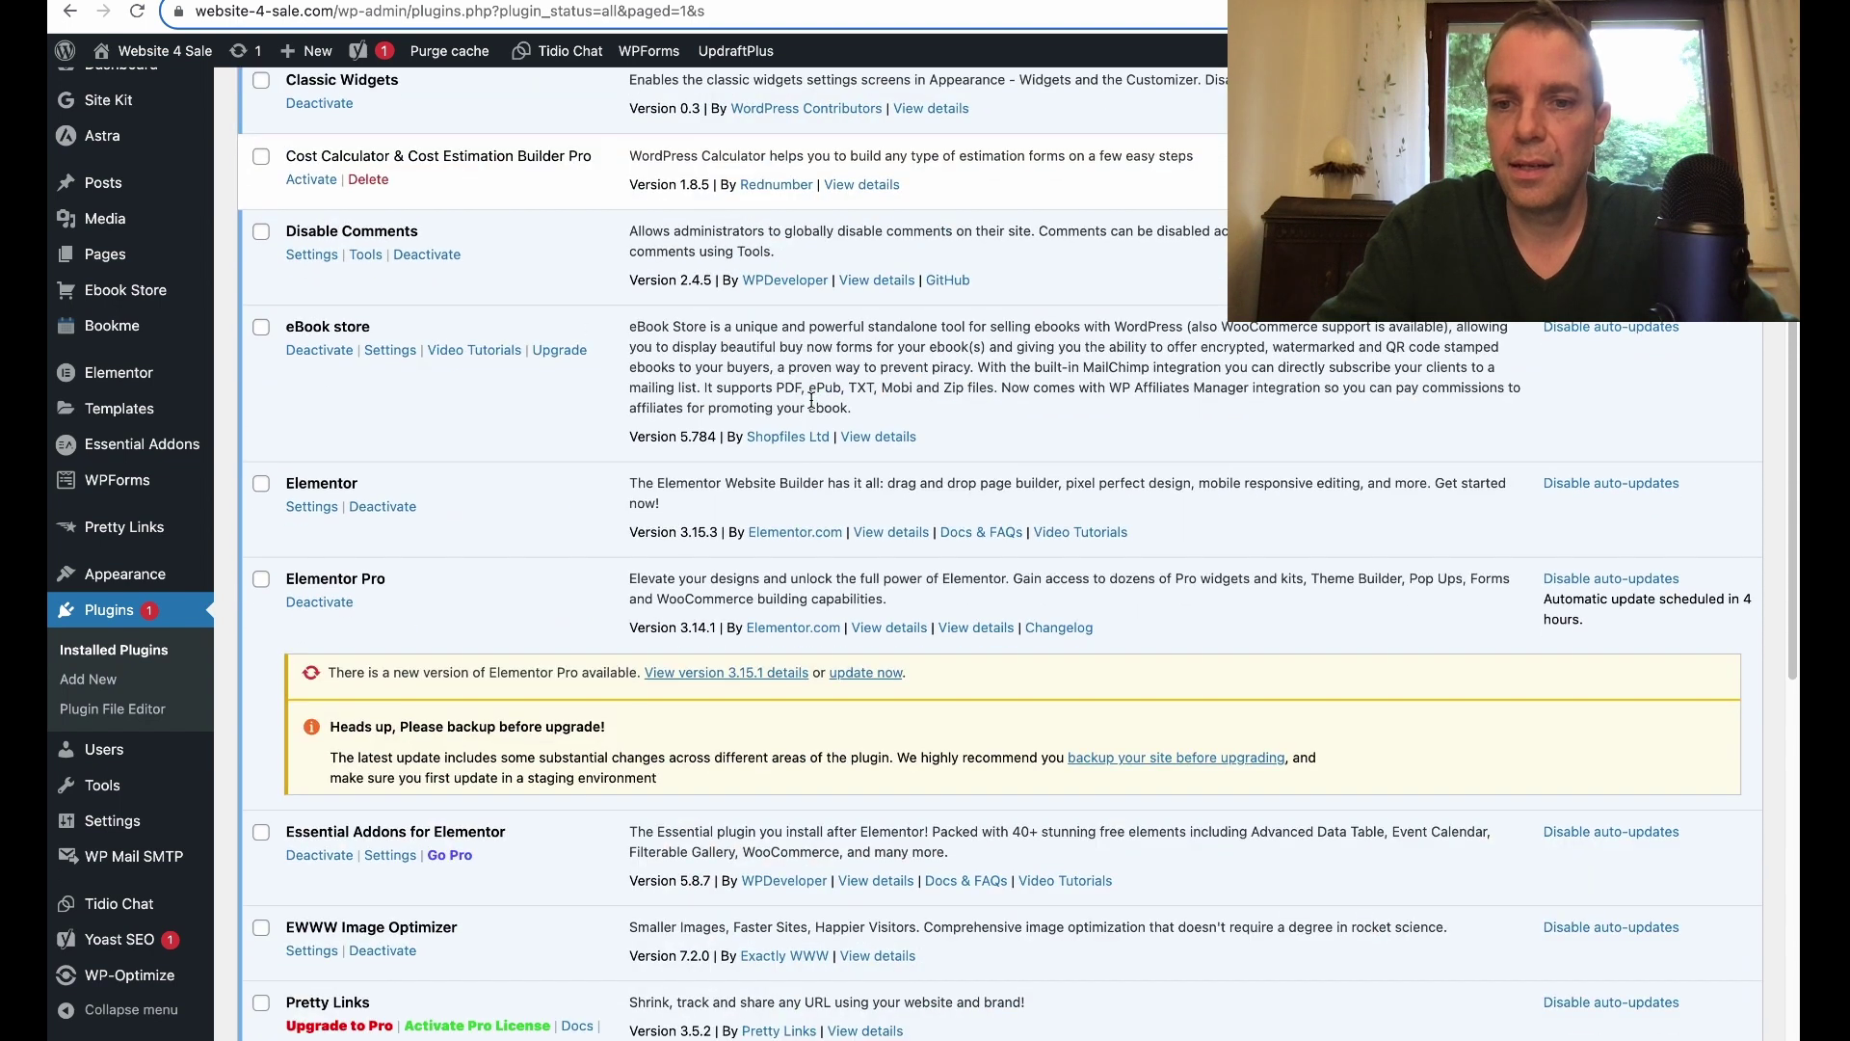
pyautogui.scroll(-5, 811, 401)
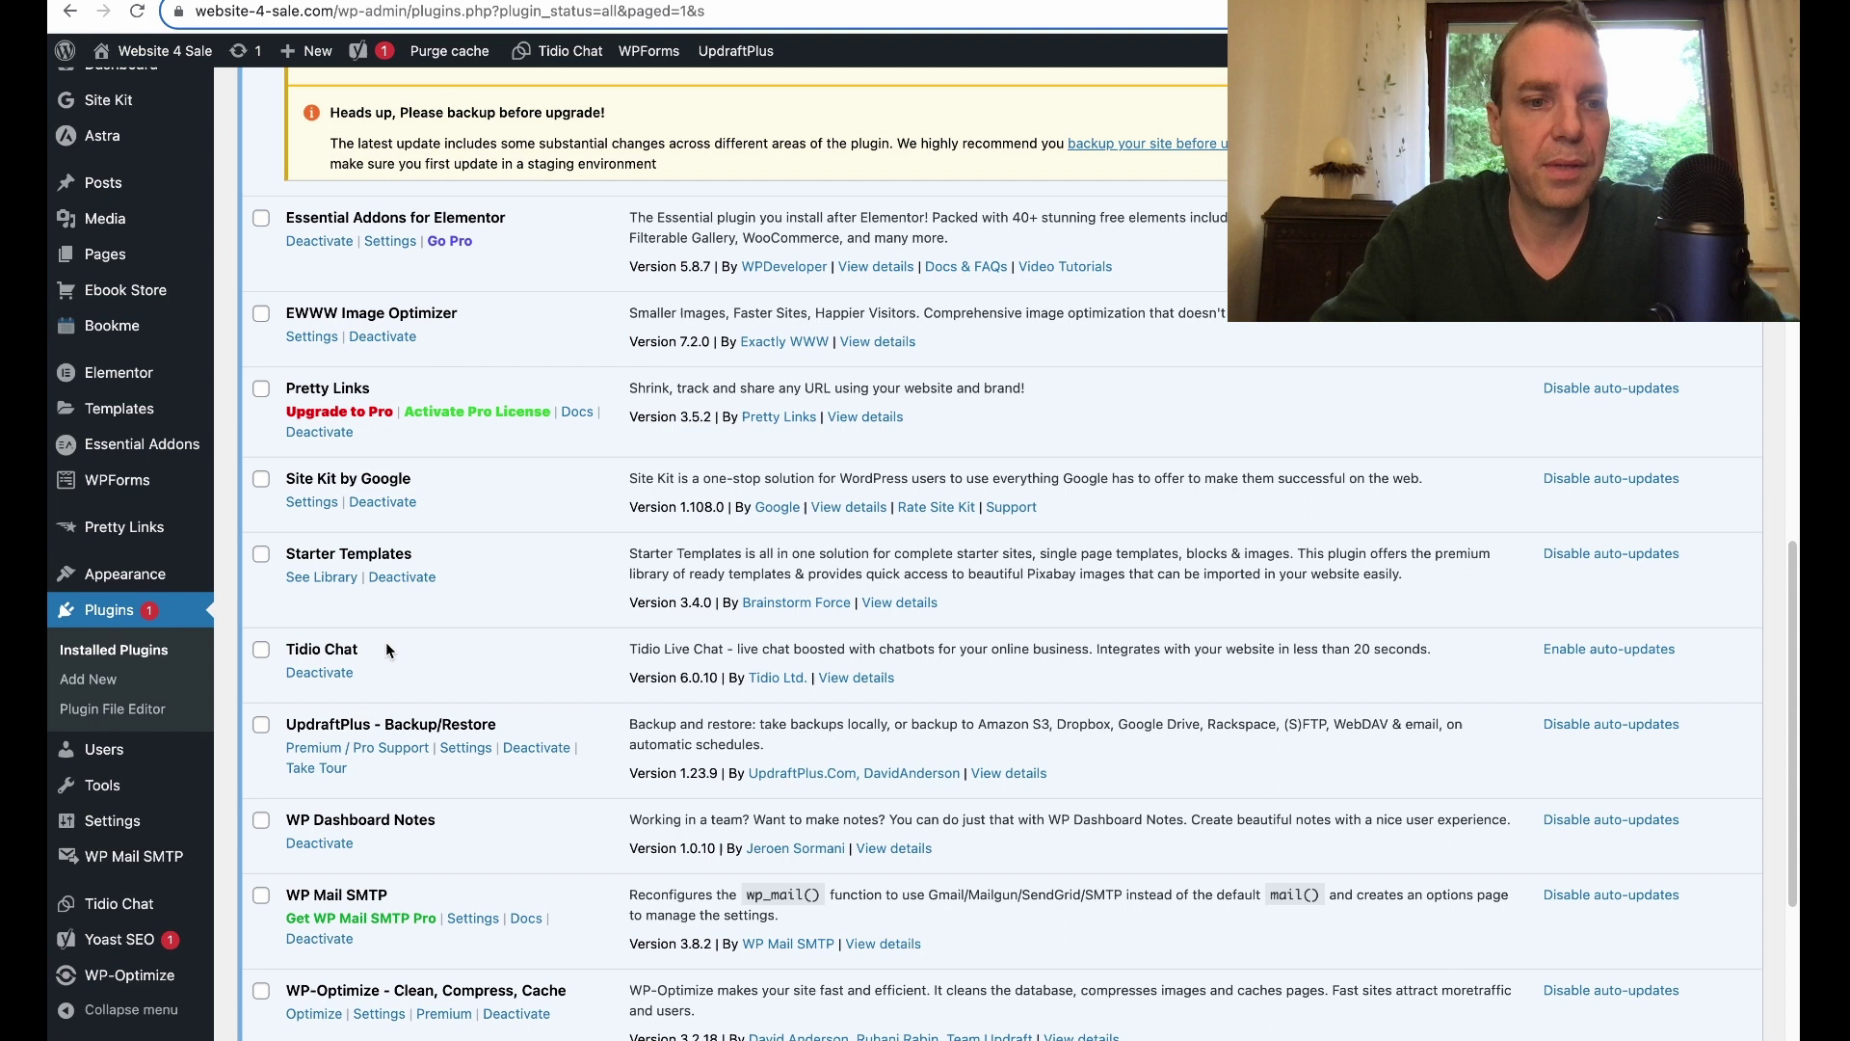
# - On the Tidio Chat page, enter the agent's name, choose the red colour scheme and continue to step 2
pyautogui.click(118, 913)
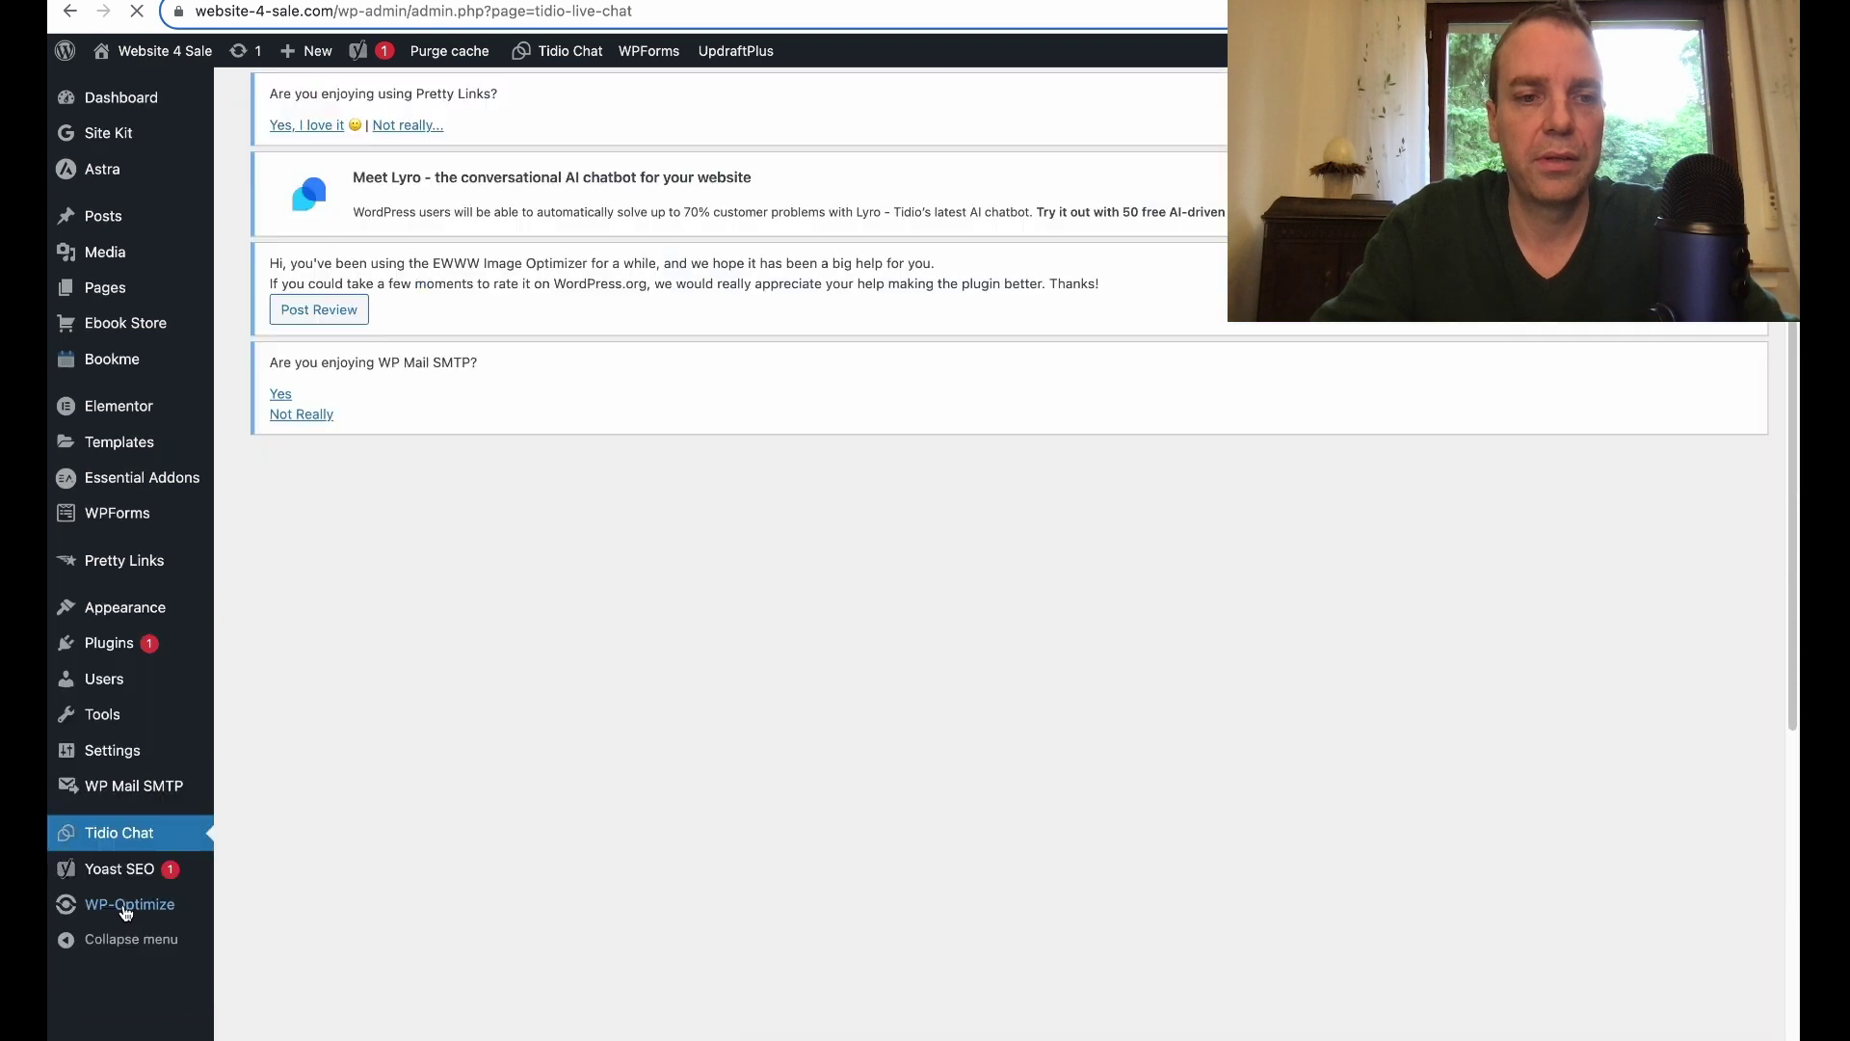
pyautogui.moveTo(147, 858)
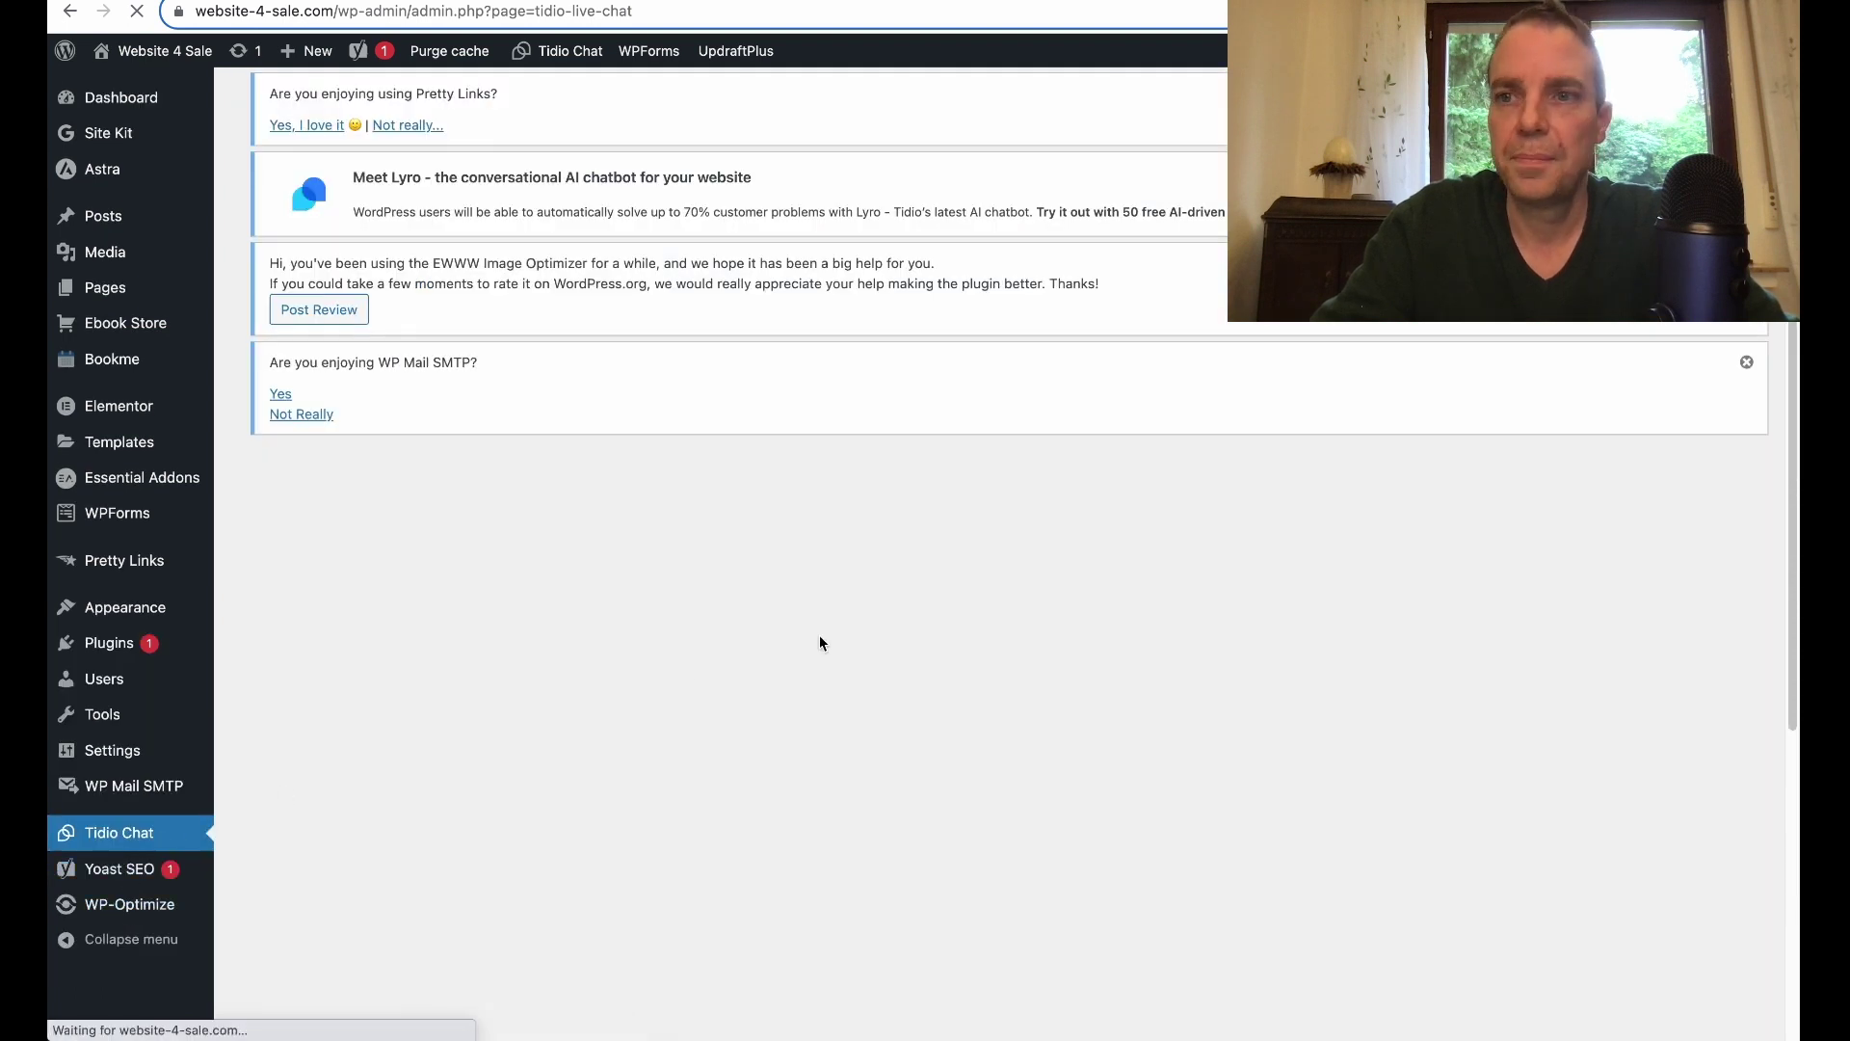
pyautogui.scroll(-3, 941, 574)
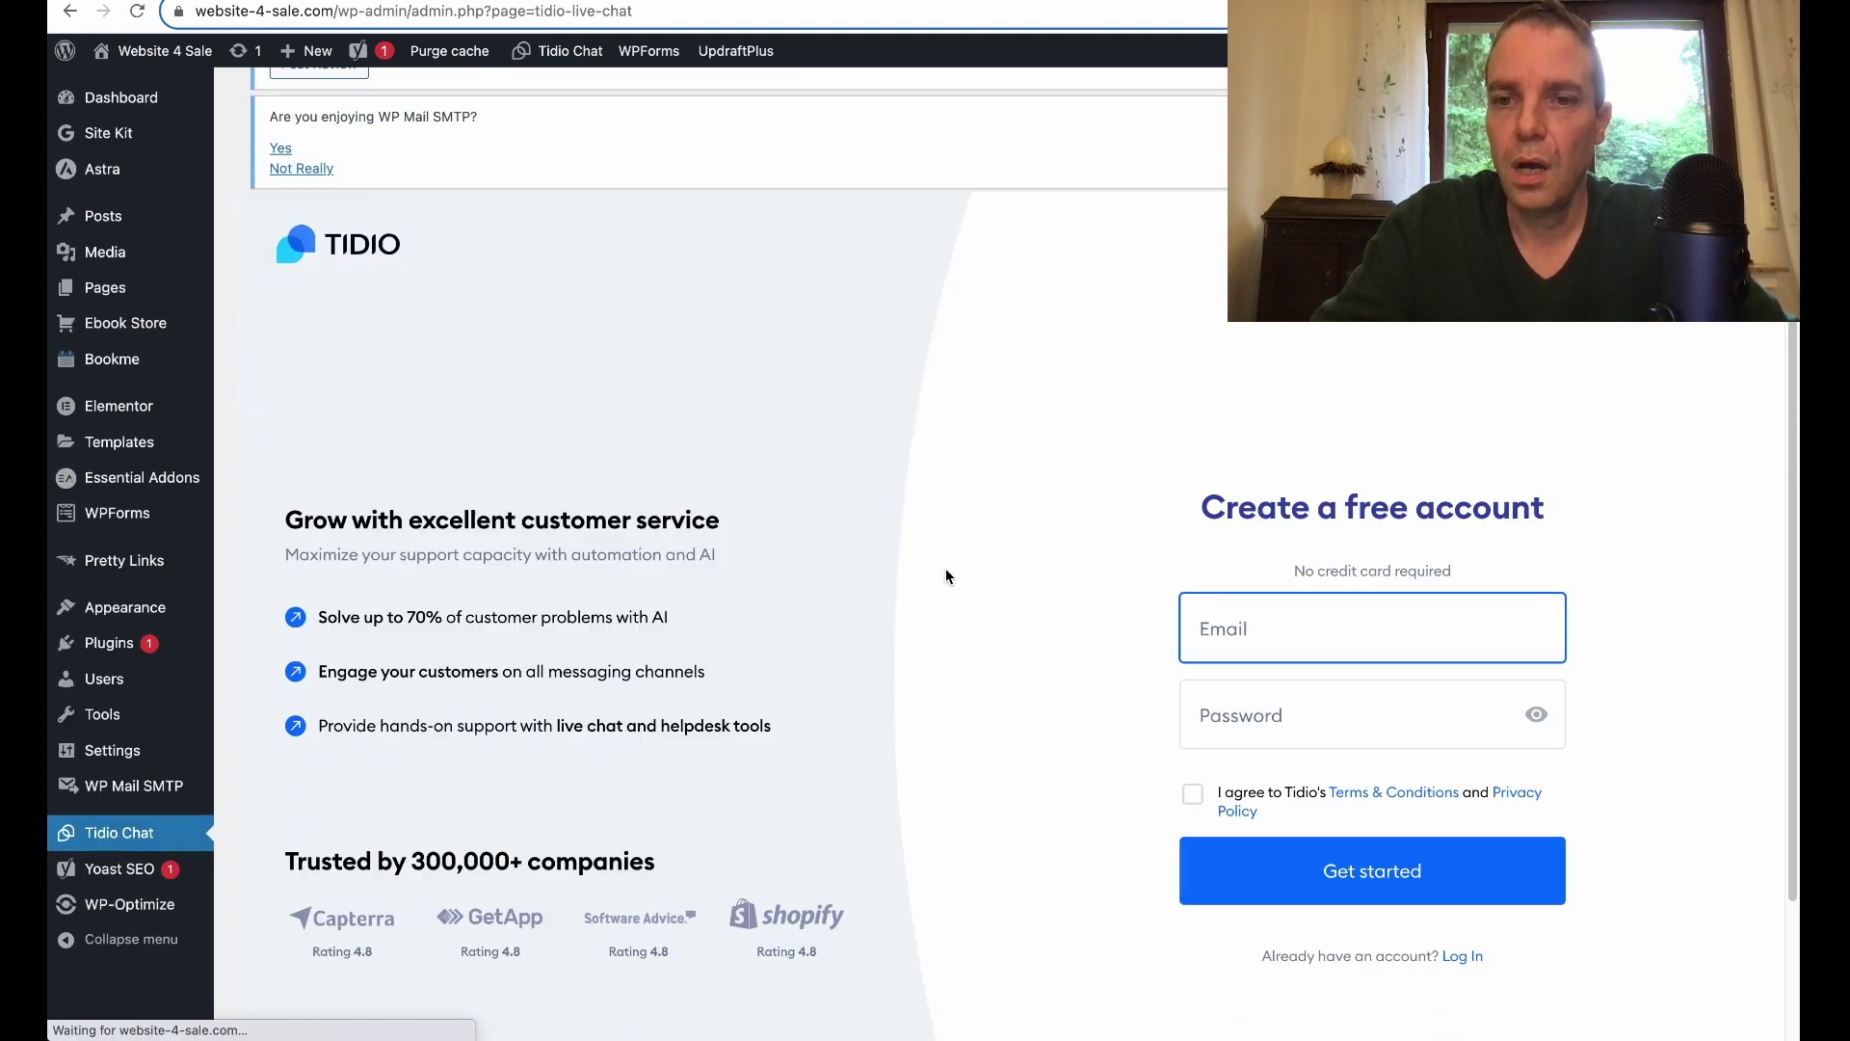
pyautogui.scroll(-1, 945, 576)
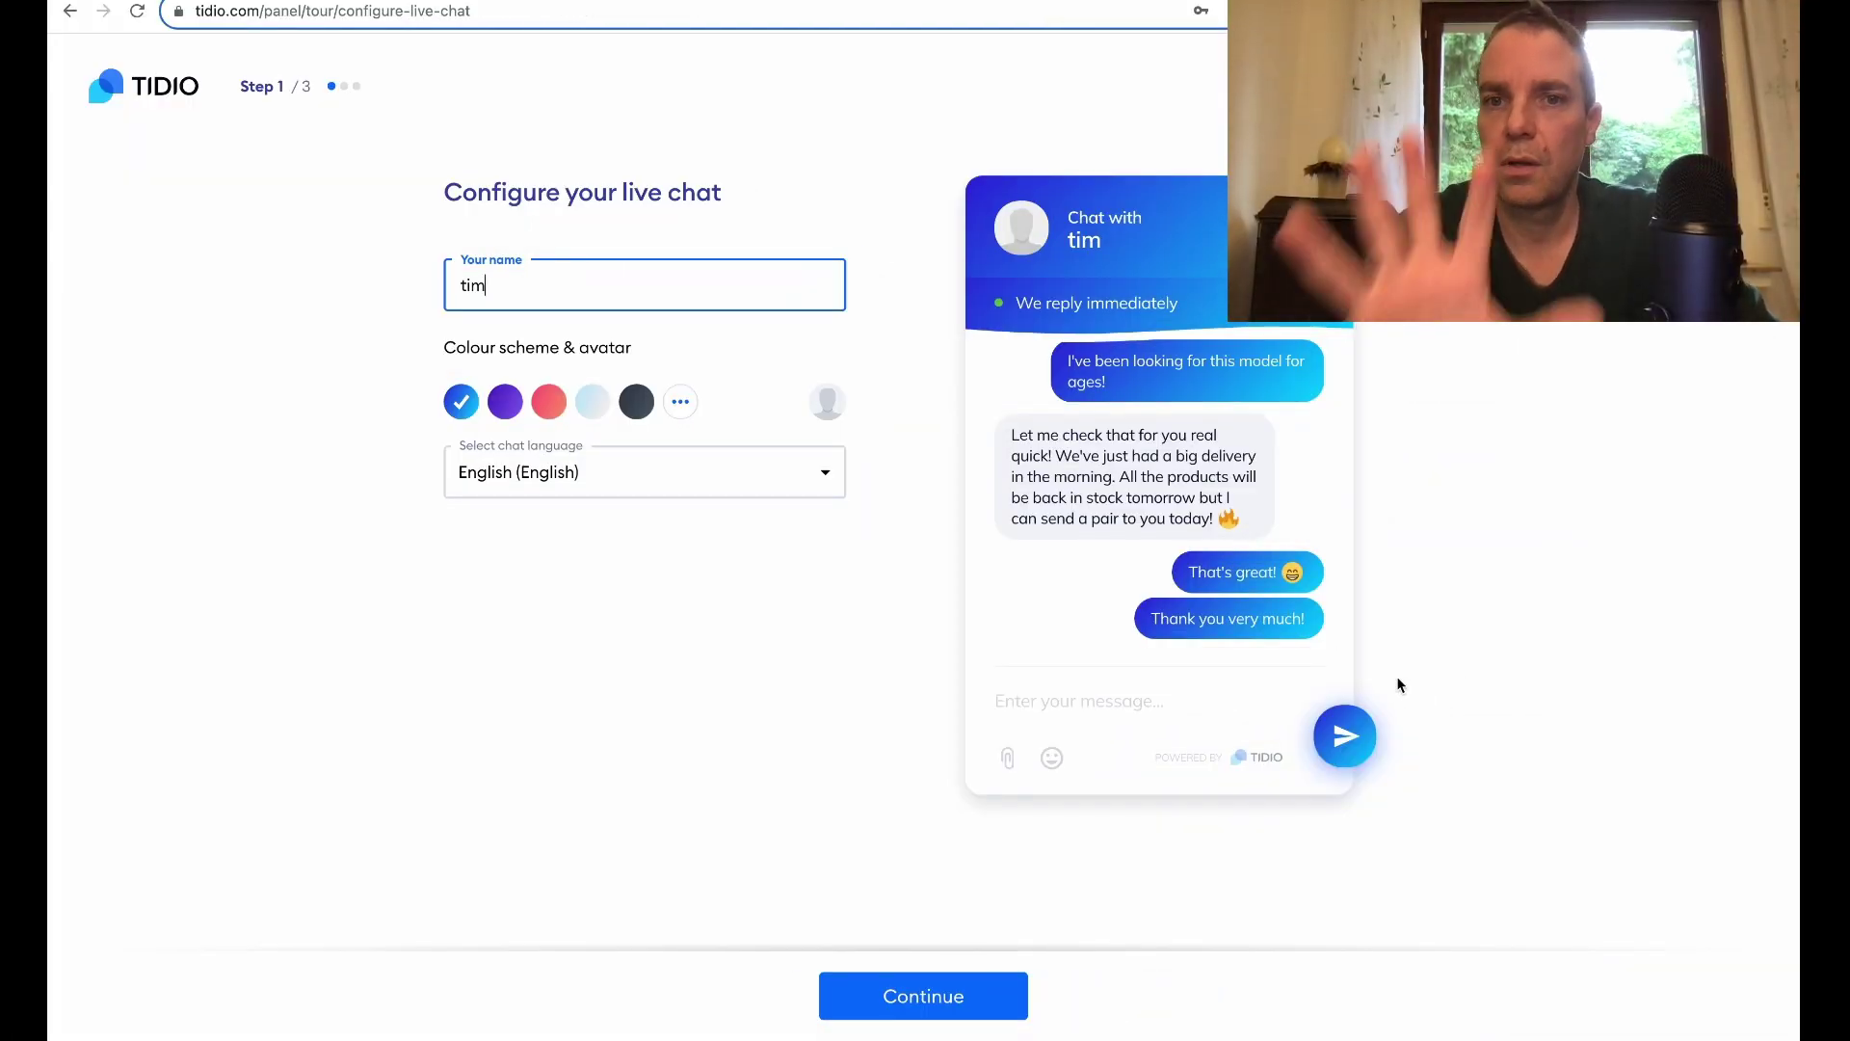
pyautogui.press('BackSpace')
pyautogui.press('BackSpace')
pyautogui.press('BackSpace')
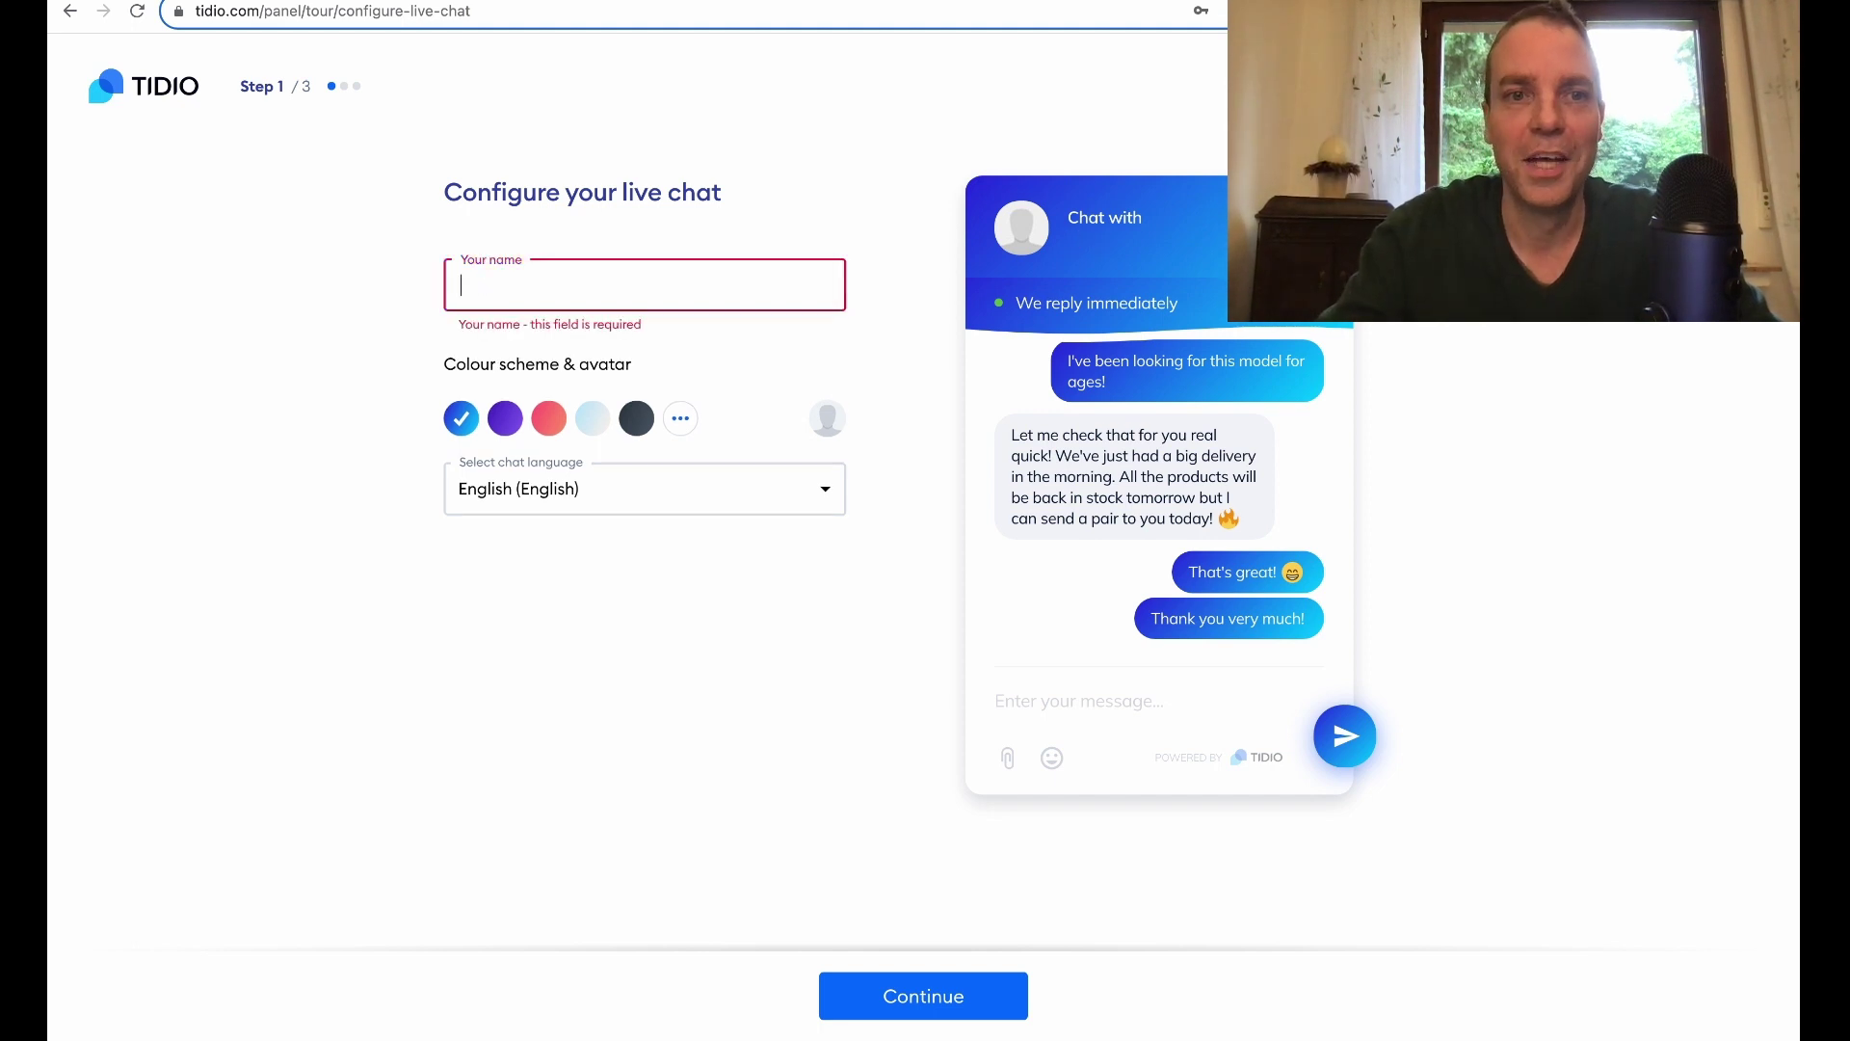
pyautogui.write('Tim')
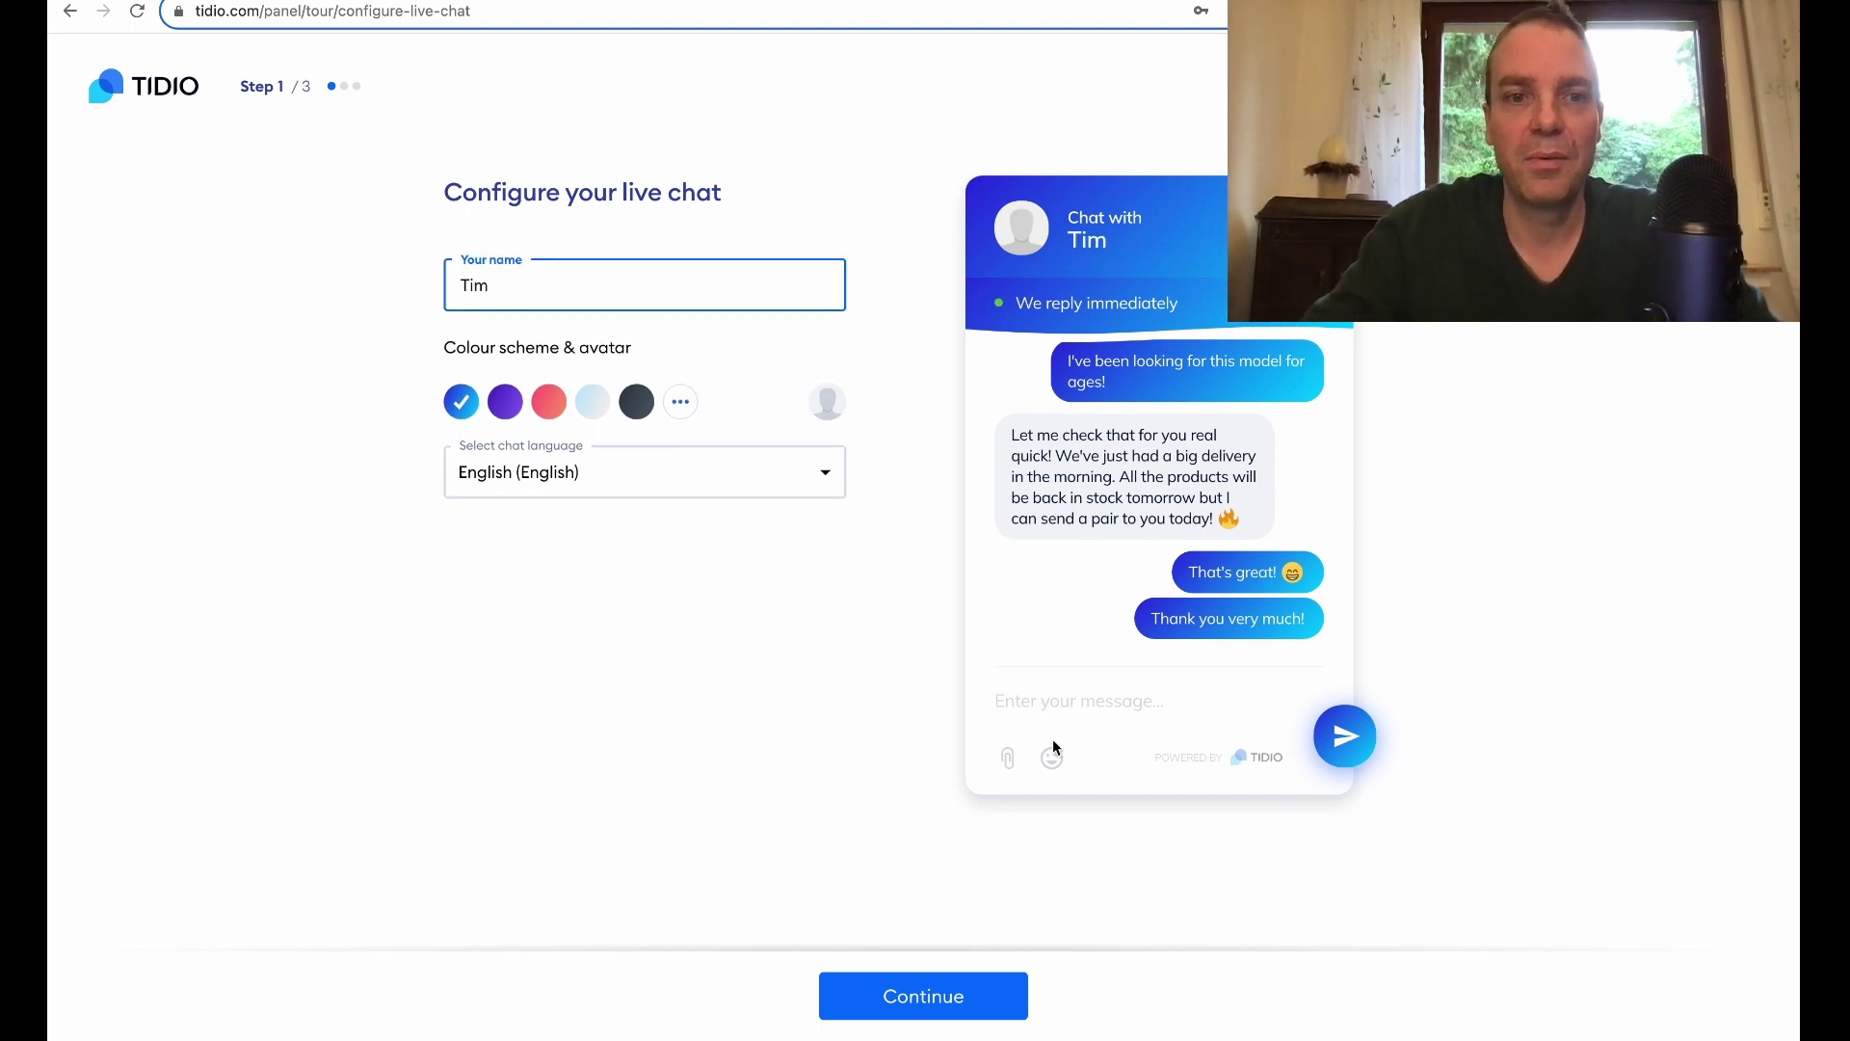
pyautogui.click(506, 405)
pyautogui.click(553, 403)
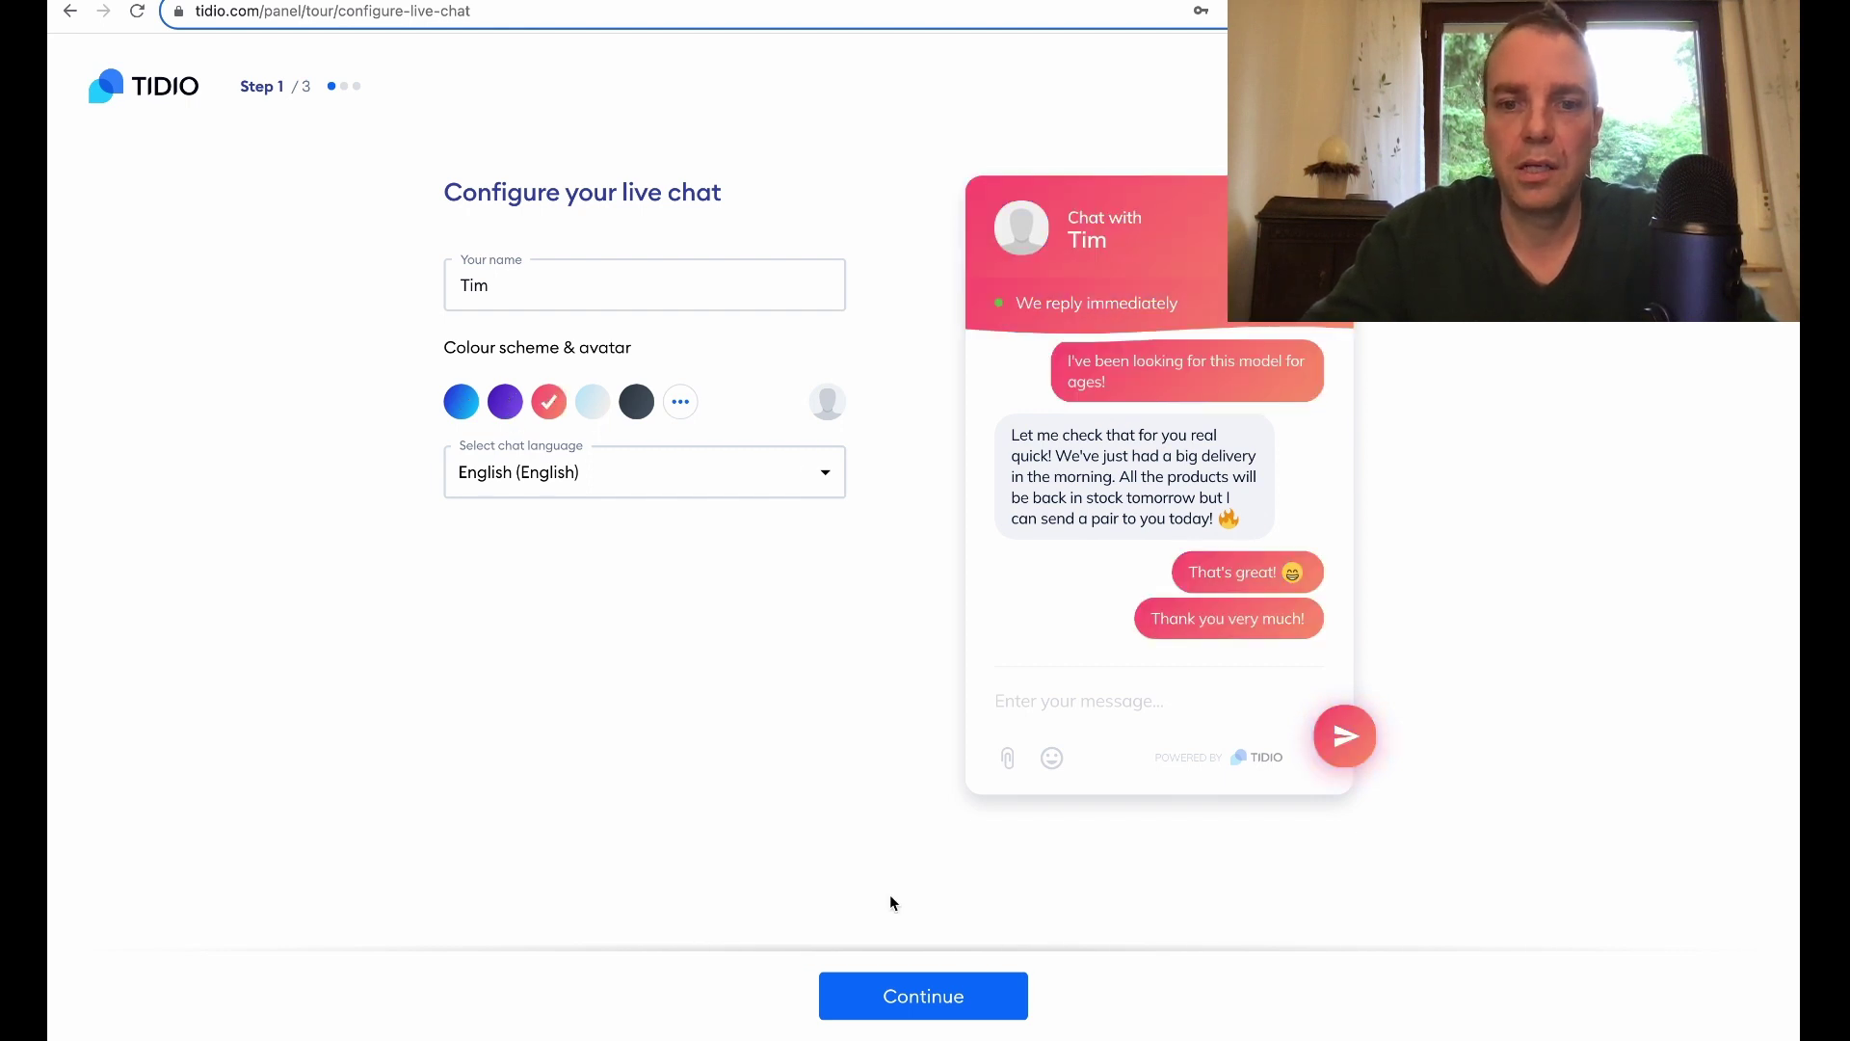
pyautogui.click(932, 1002)
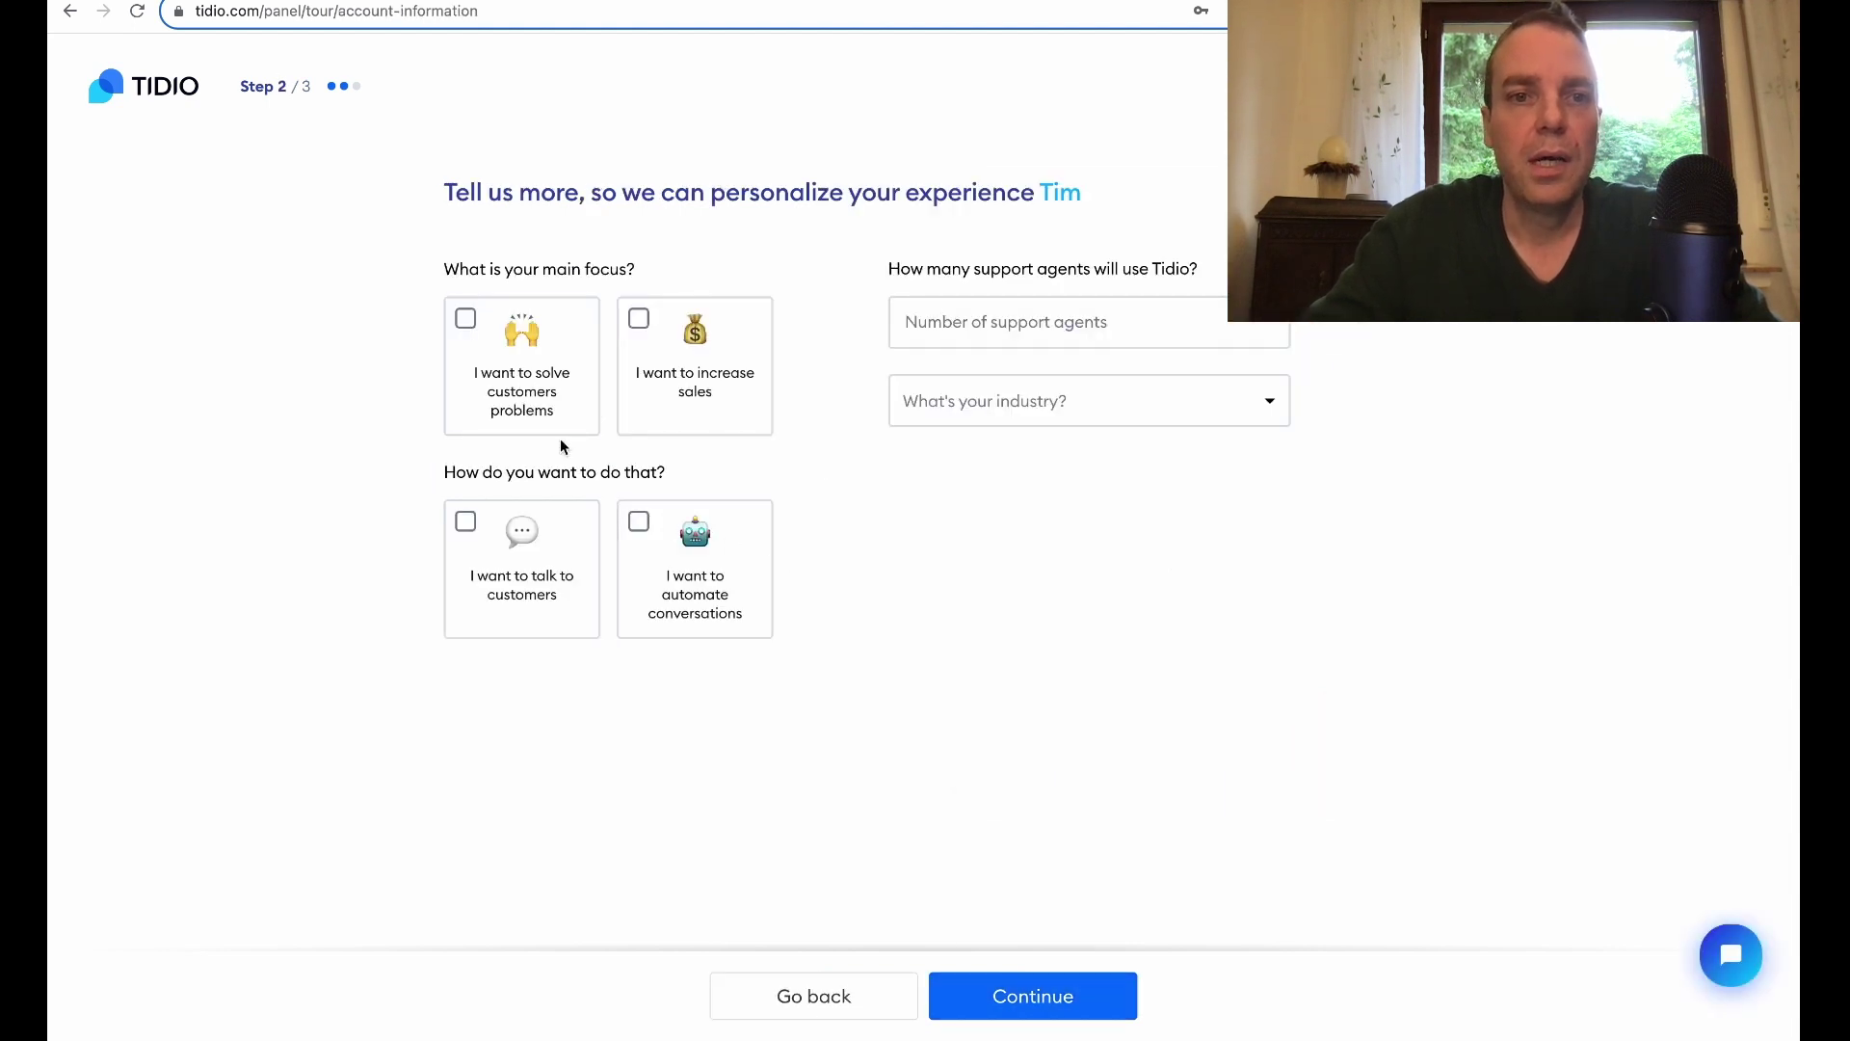
# - Choose solving customer problems by talking to customers, with 1 support agent
pyautogui.click(502, 374)
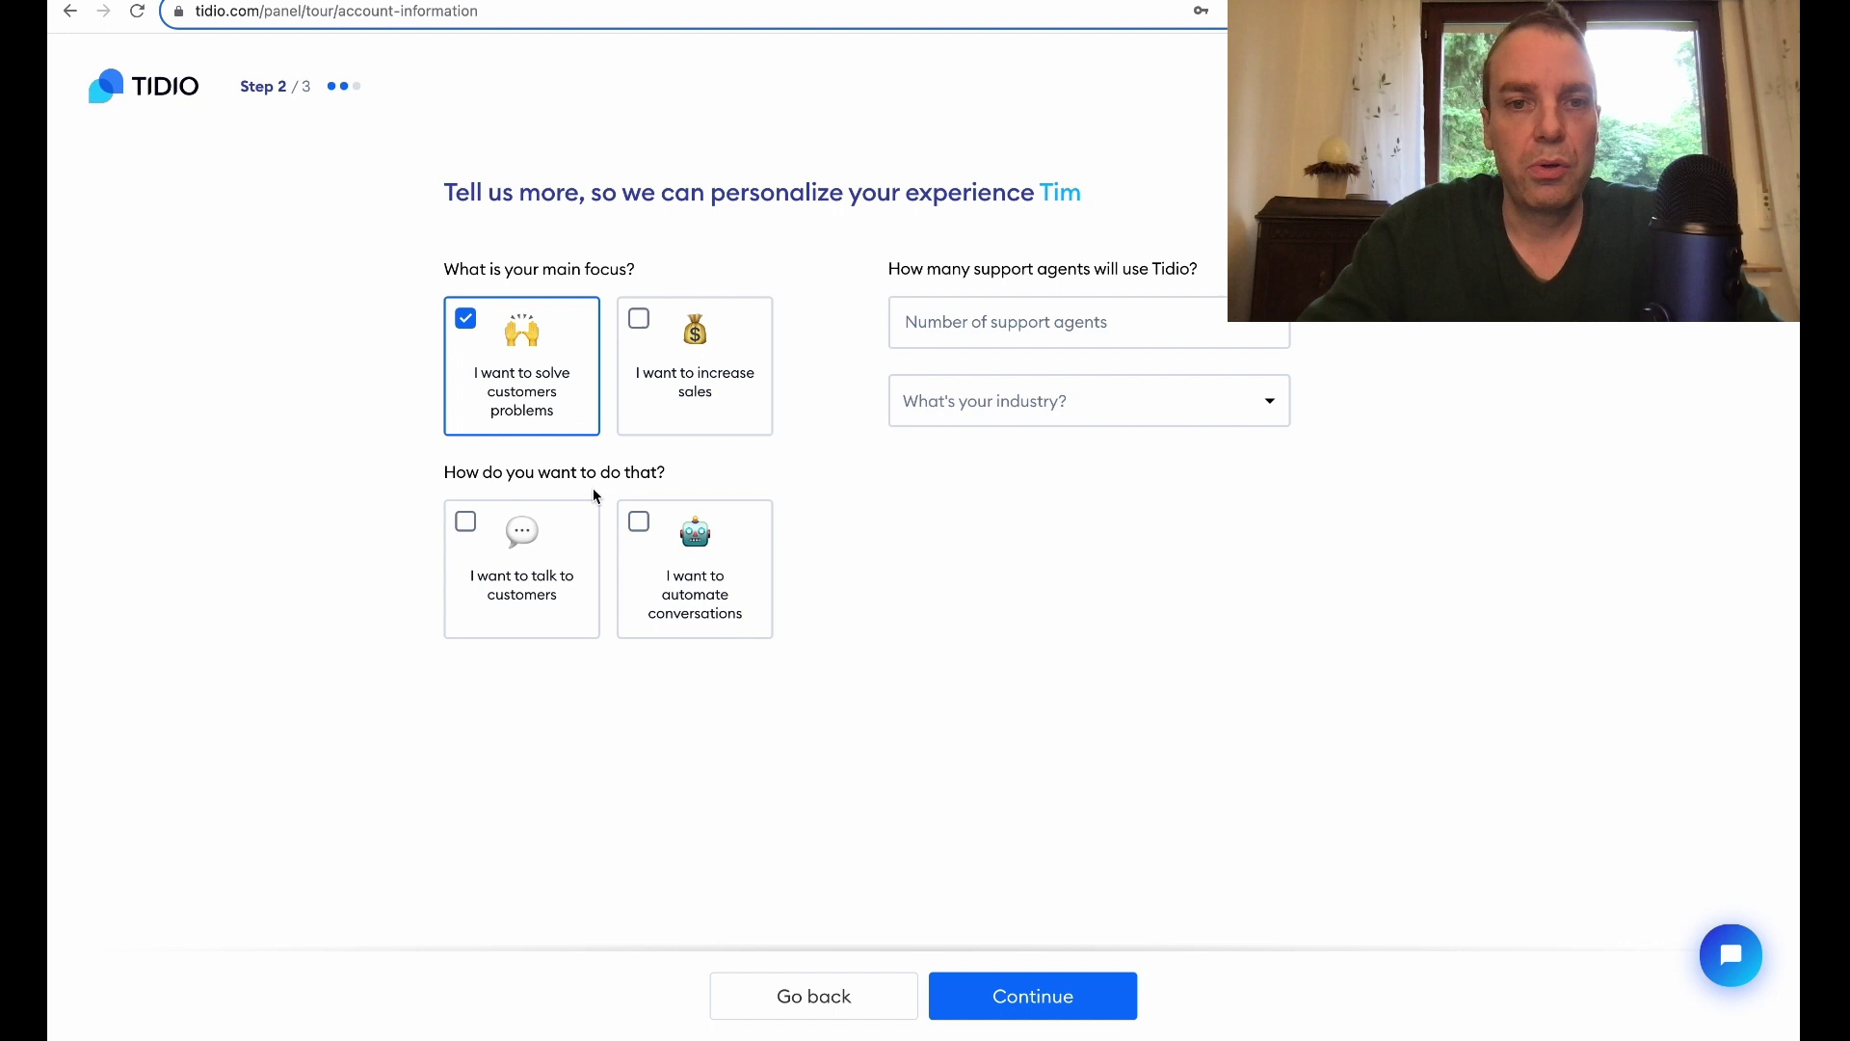
pyautogui.click(511, 581)
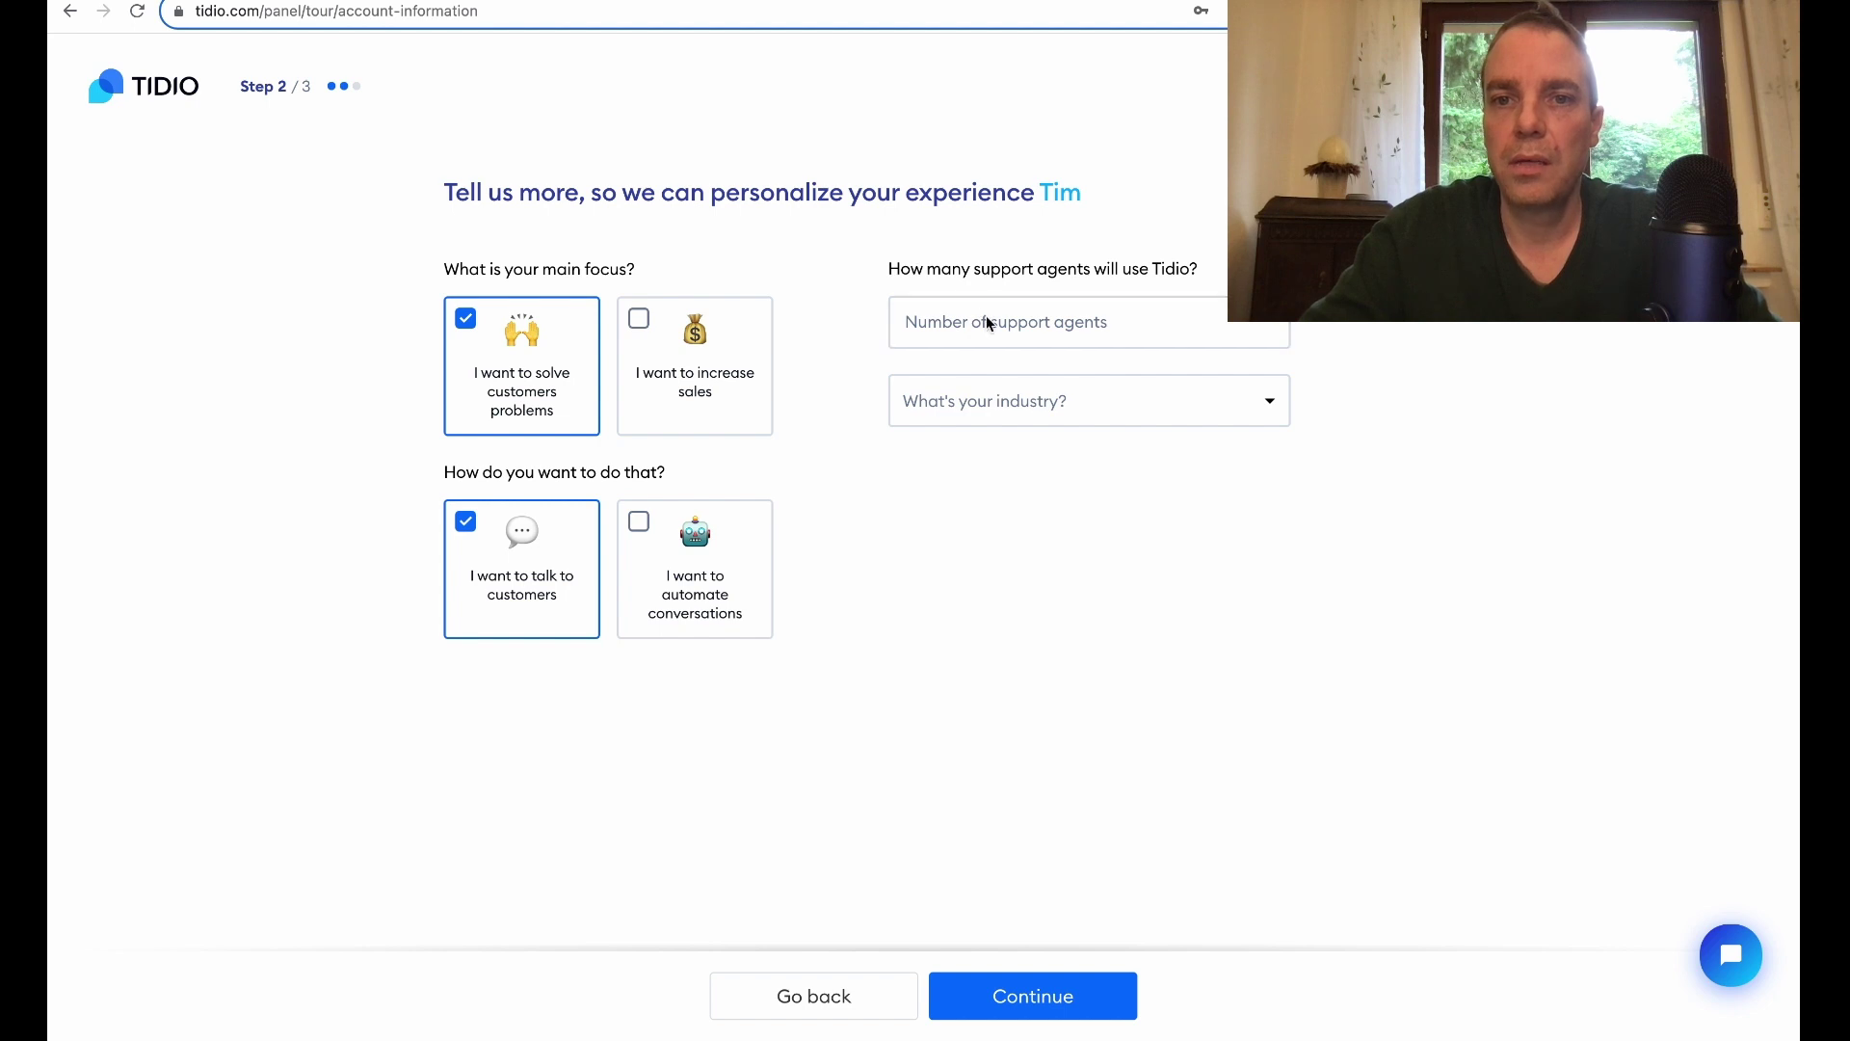
pyautogui.click(1065, 326)
pyautogui.write('1')
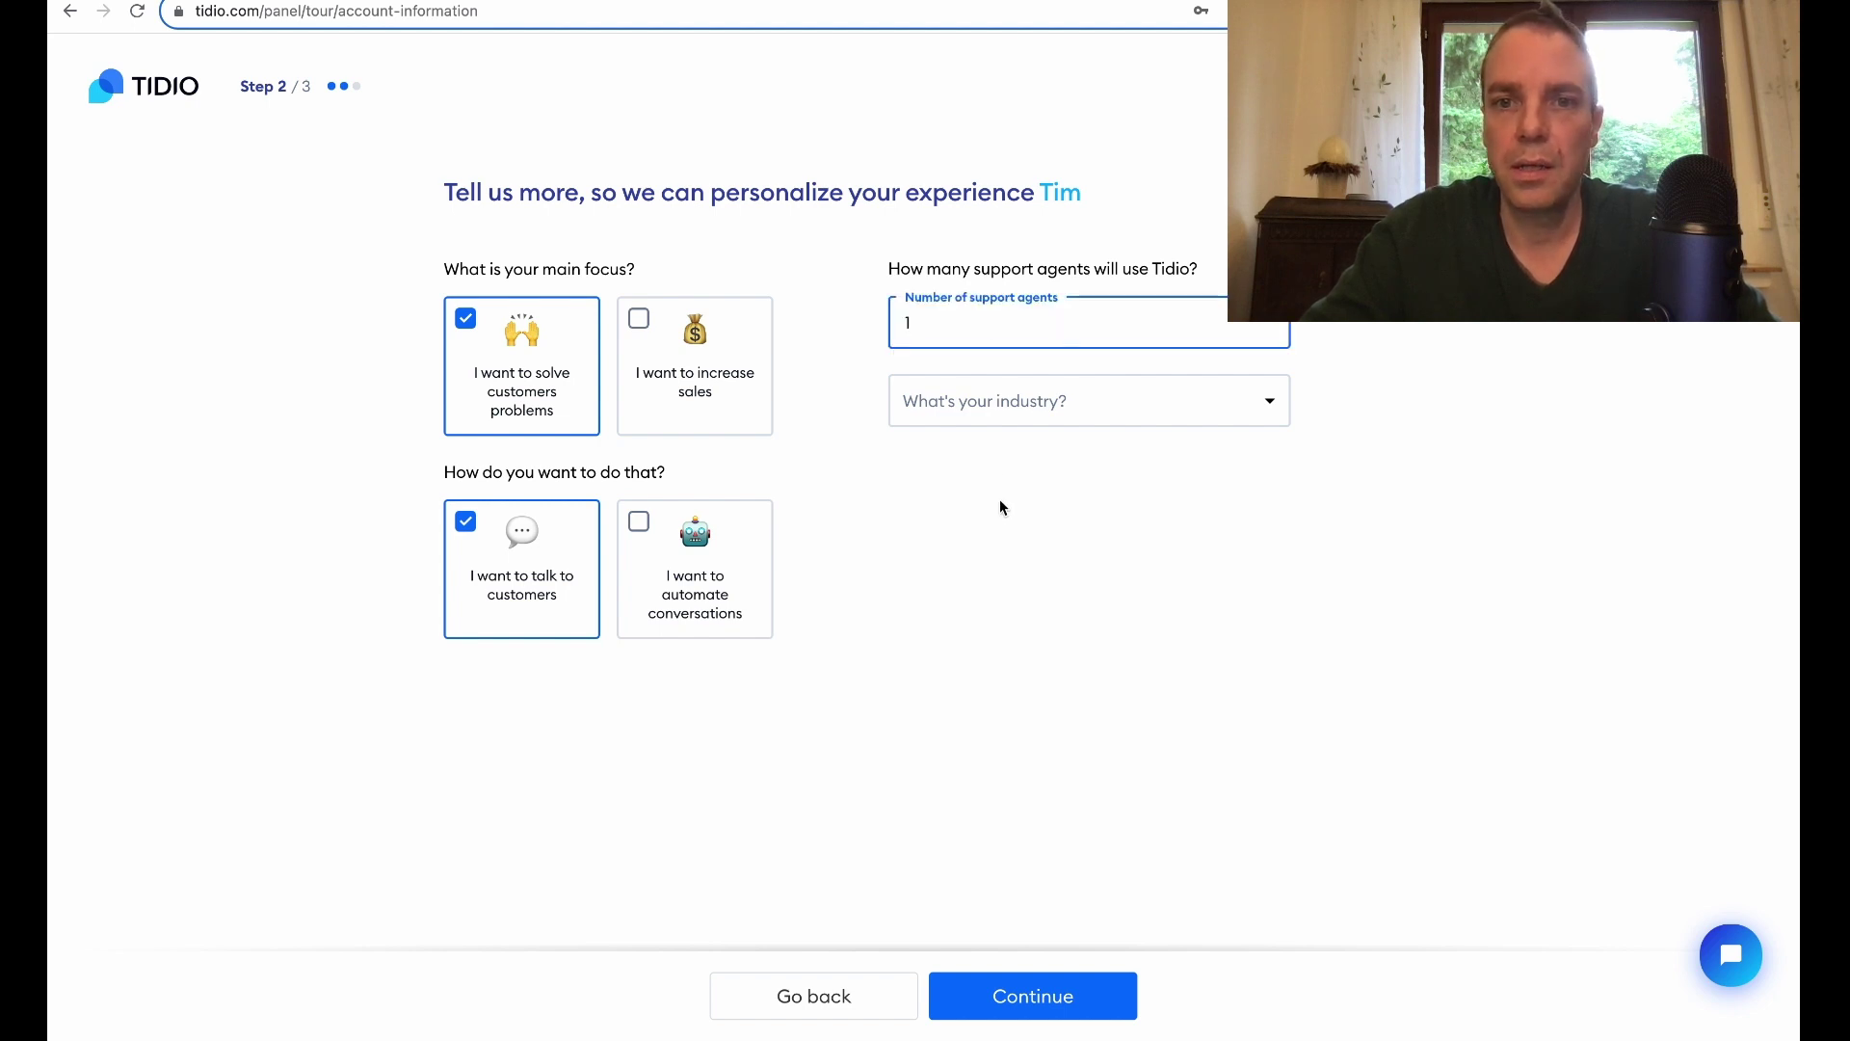
# - Set the industry to Services and monthly inquiries to 6-25, then continue
pyautogui.click(1010, 421)
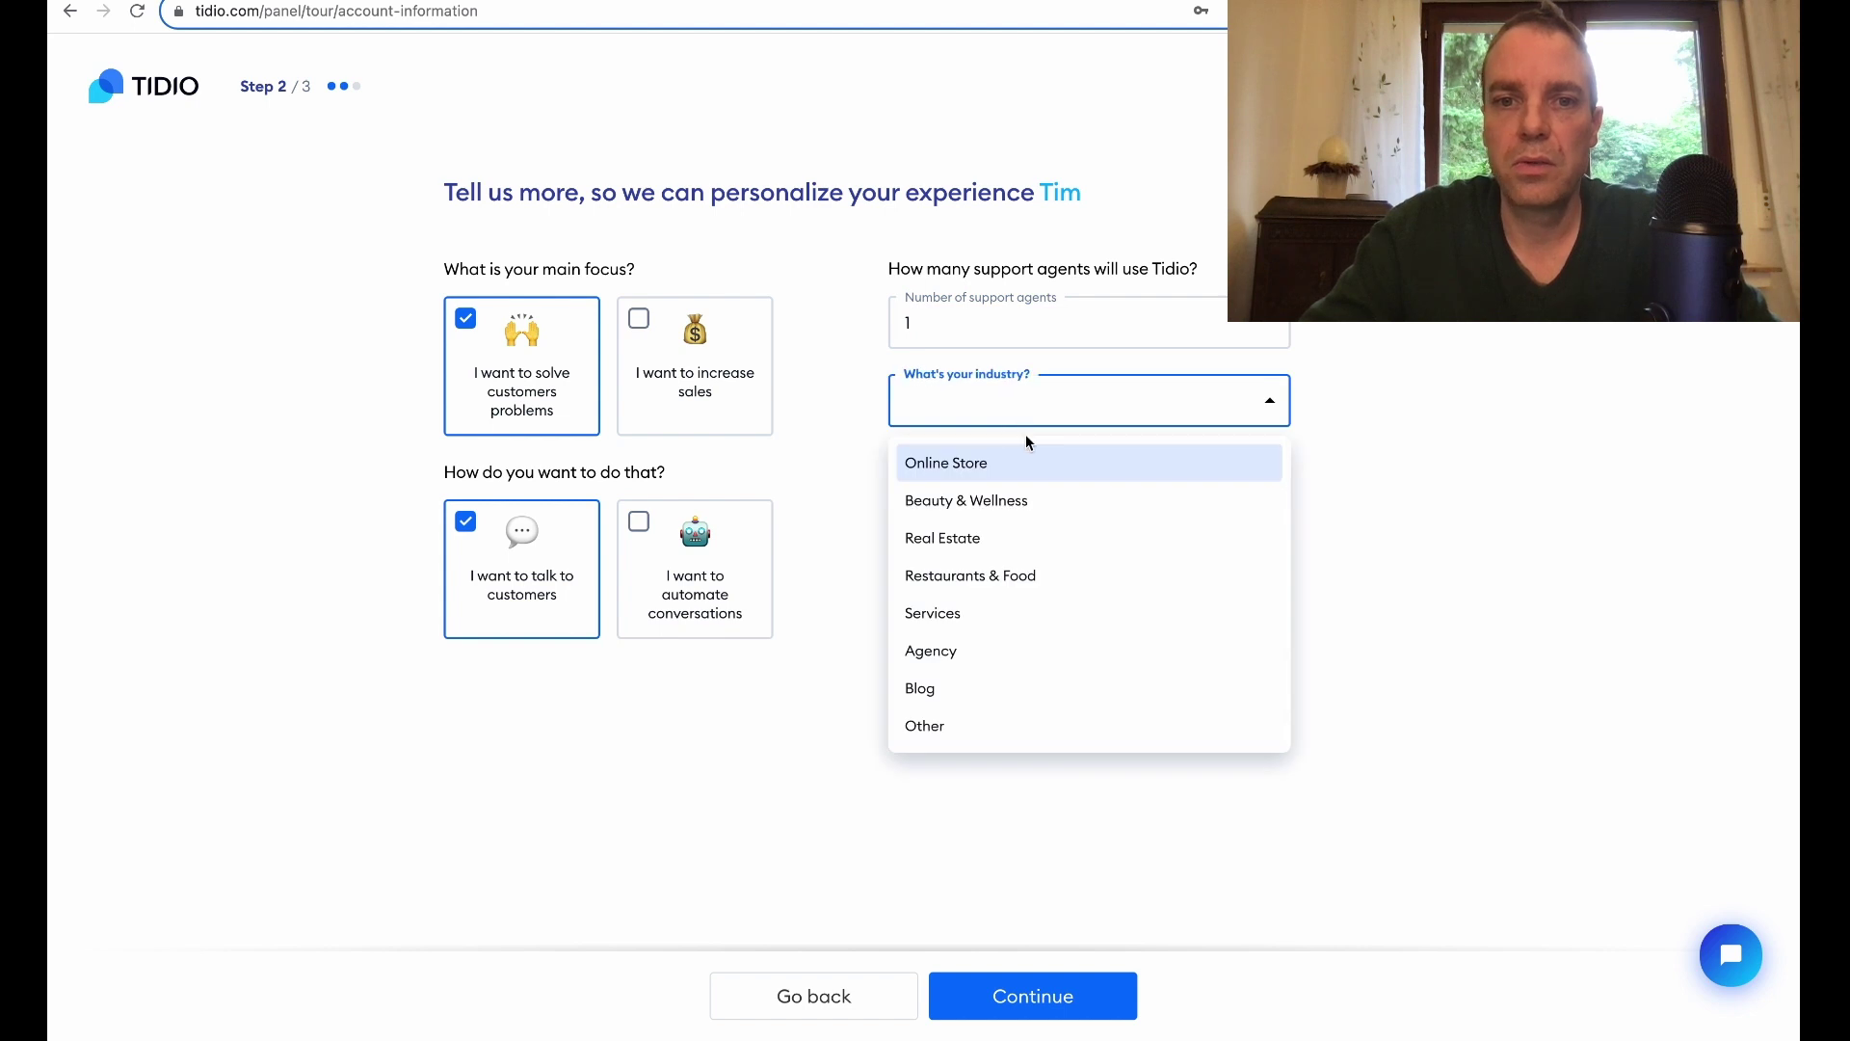
pyautogui.click(1079, 632)
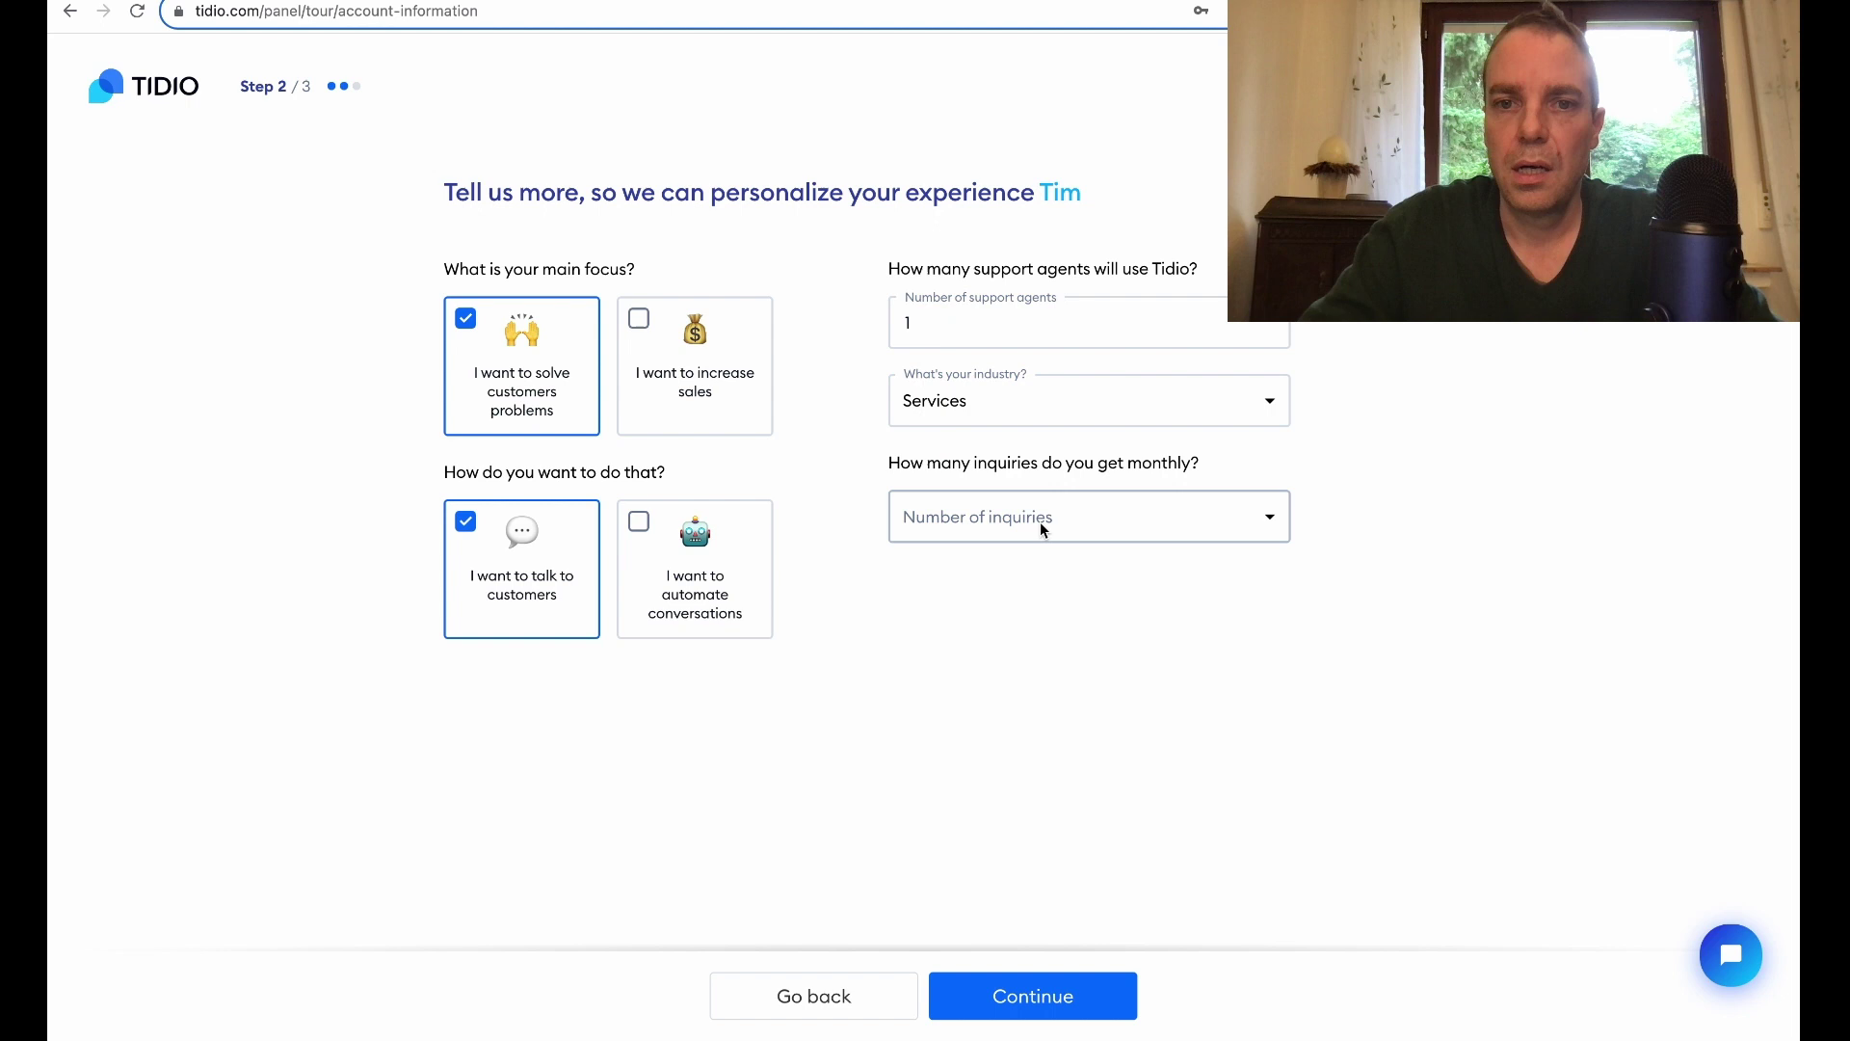
pyautogui.click(1038, 522)
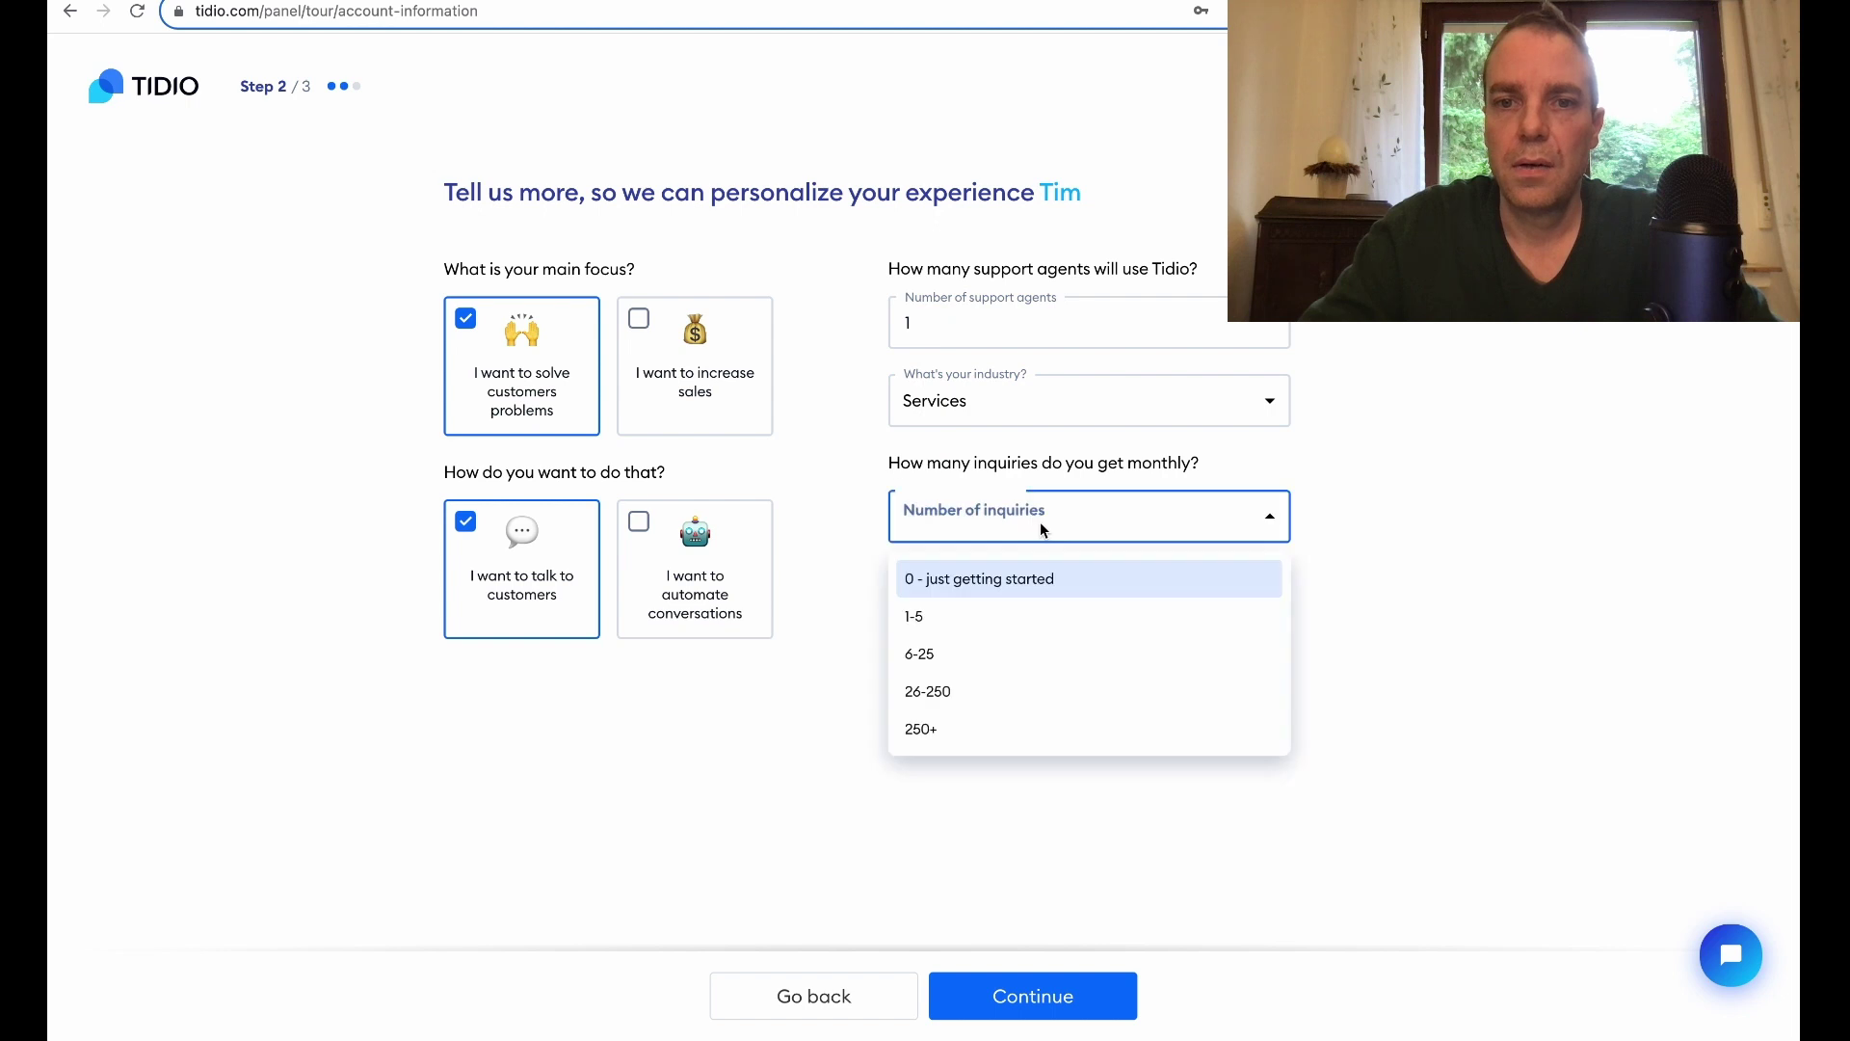
pyautogui.click(1017, 658)
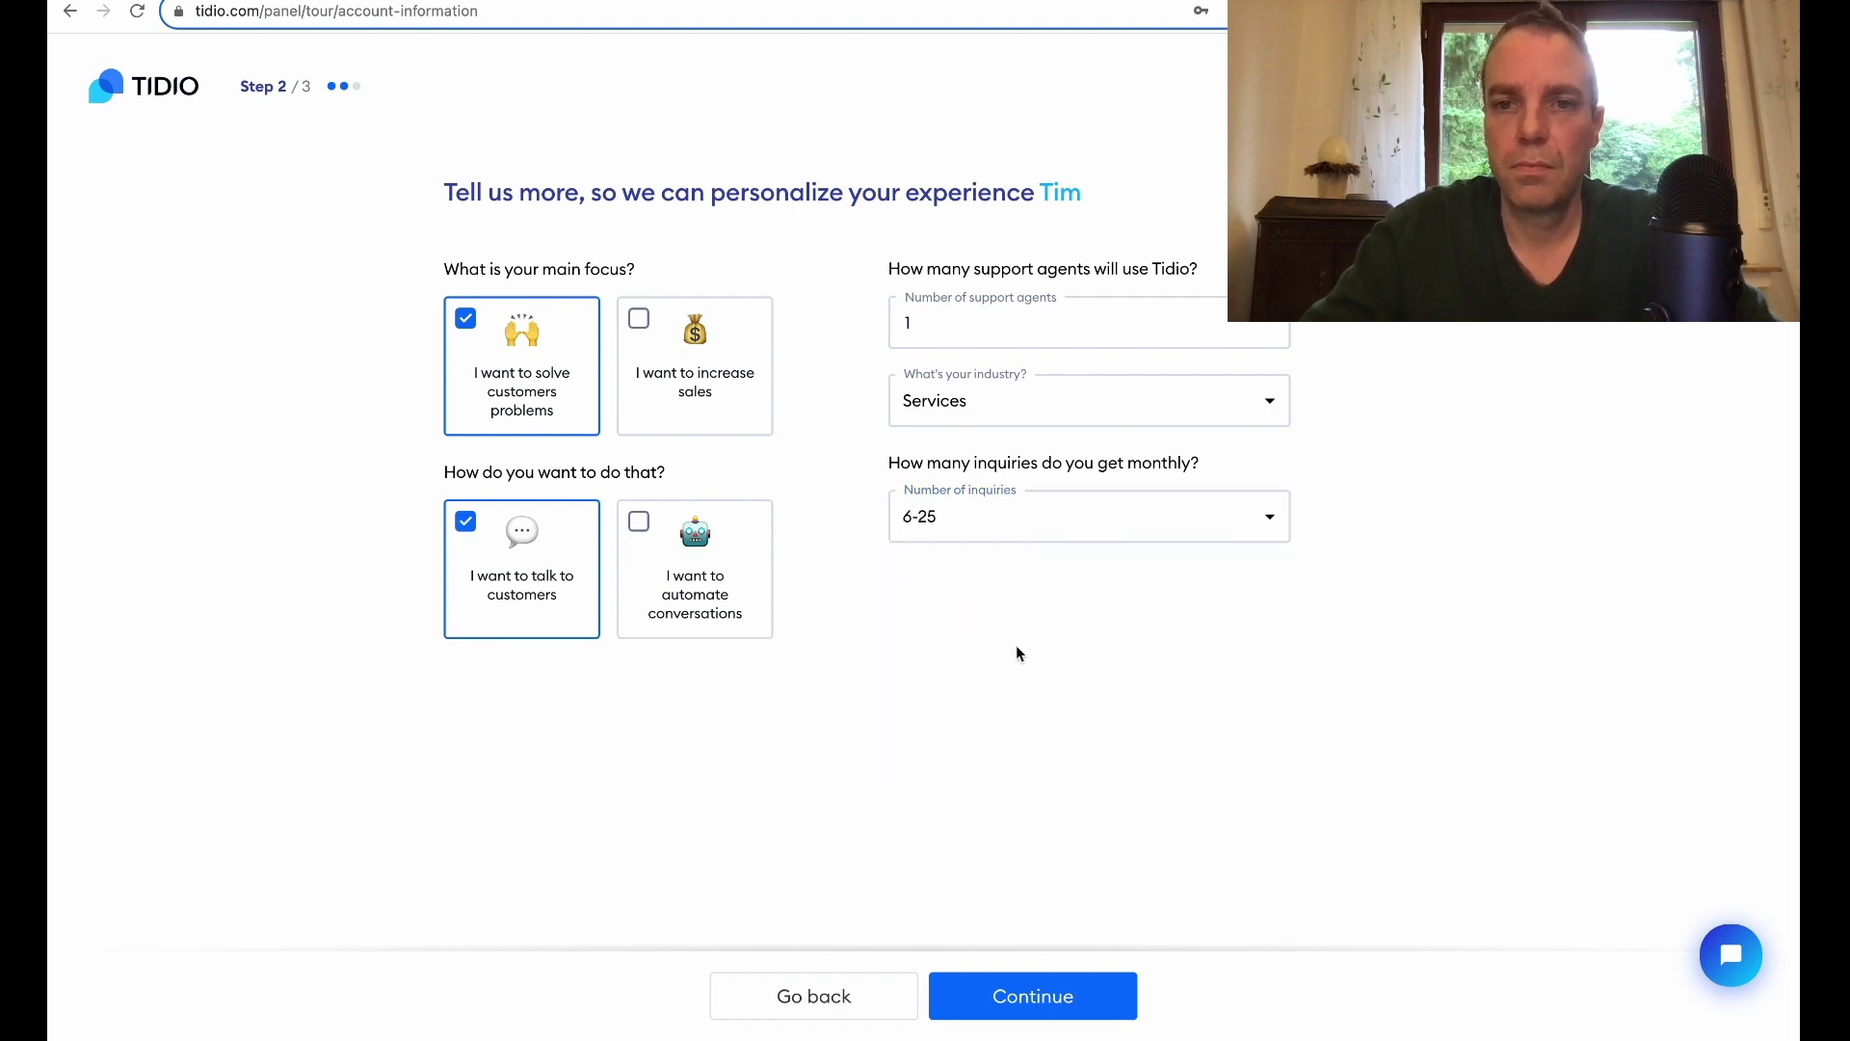
pyautogui.click(1035, 1000)
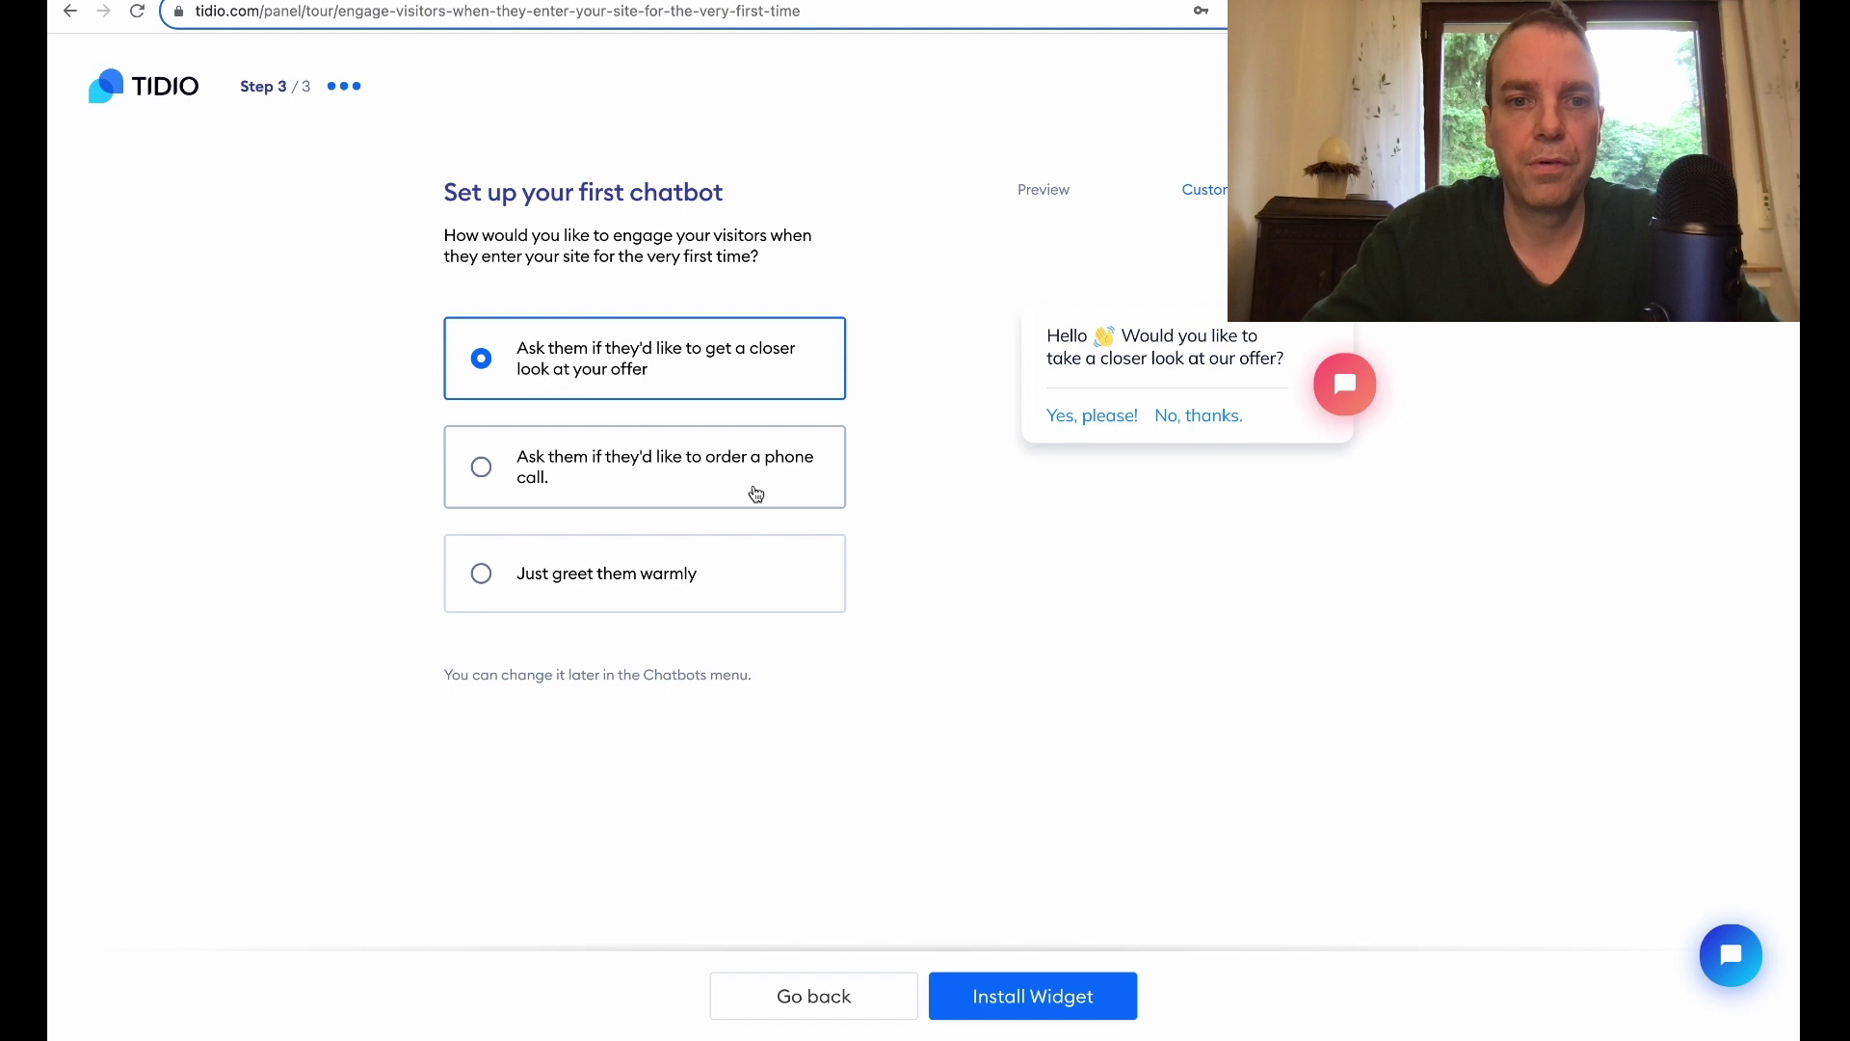
# - Choose the 'Just greet them warmly' chatbot and install the widget
pyautogui.click(644, 593)
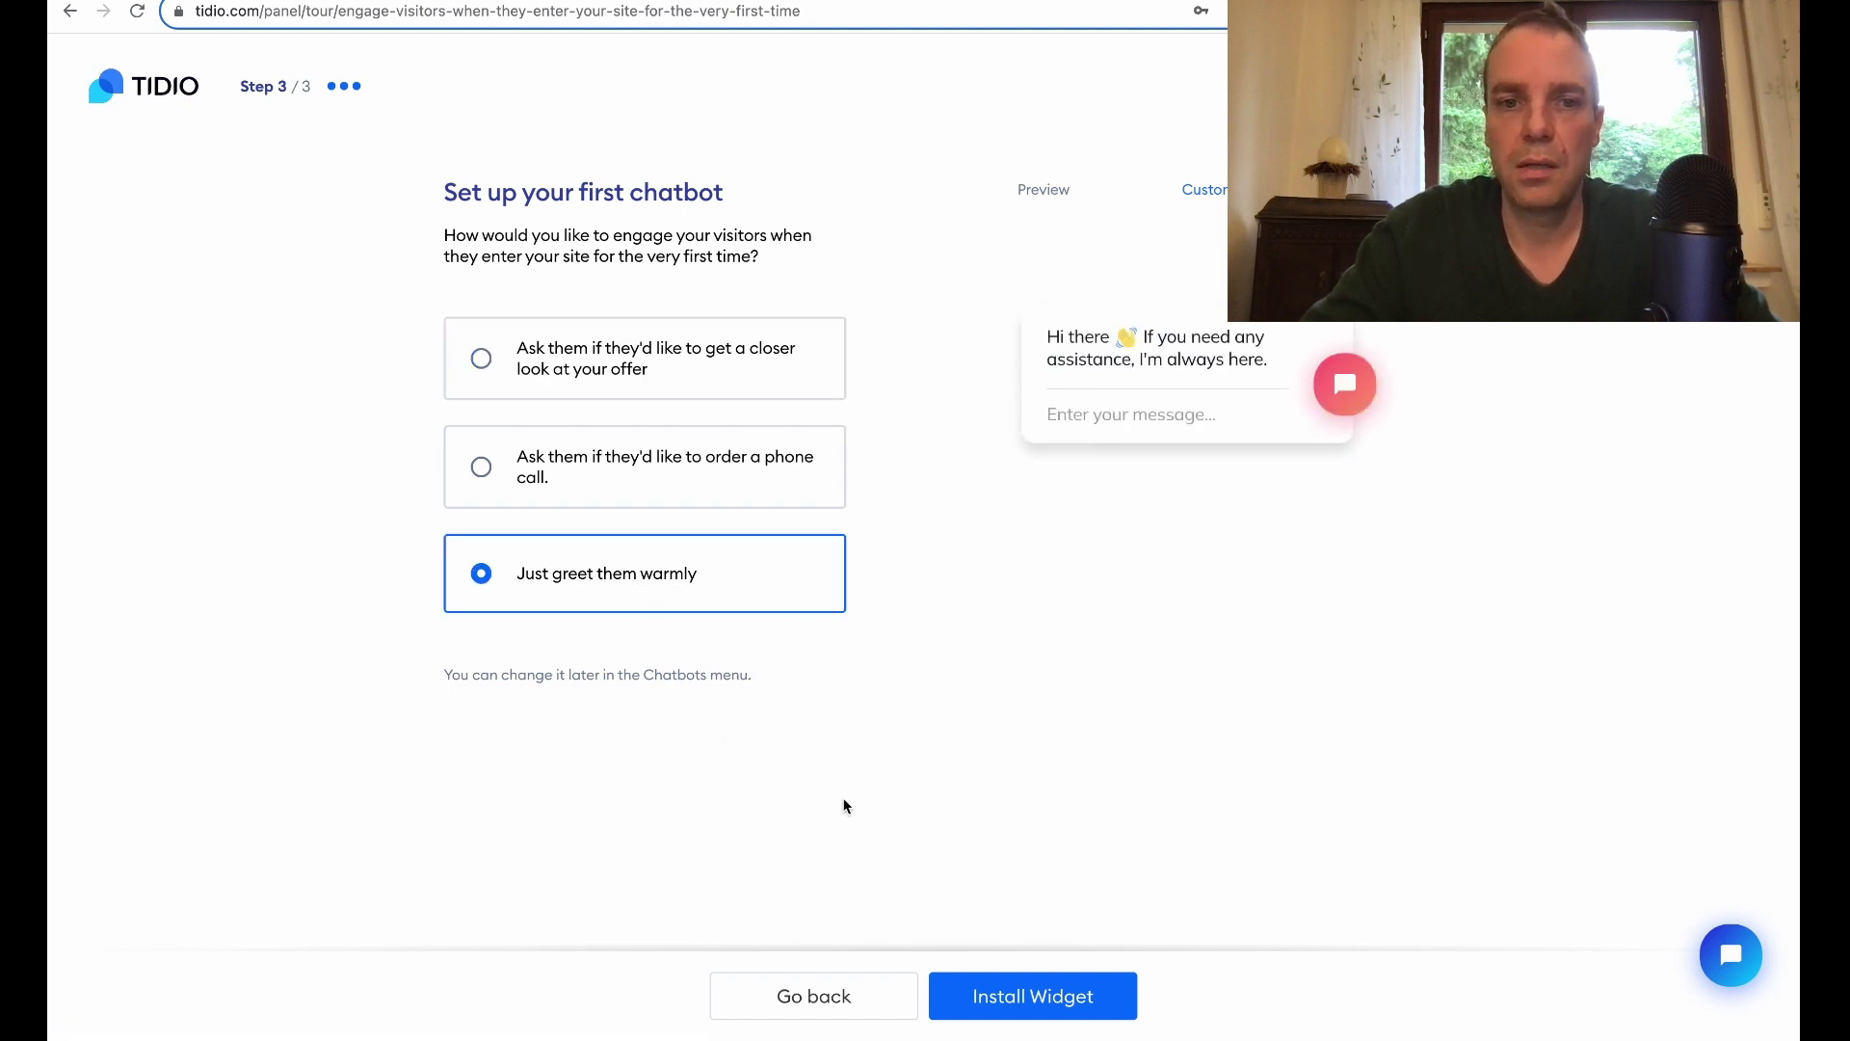
pyautogui.click(1066, 1008)
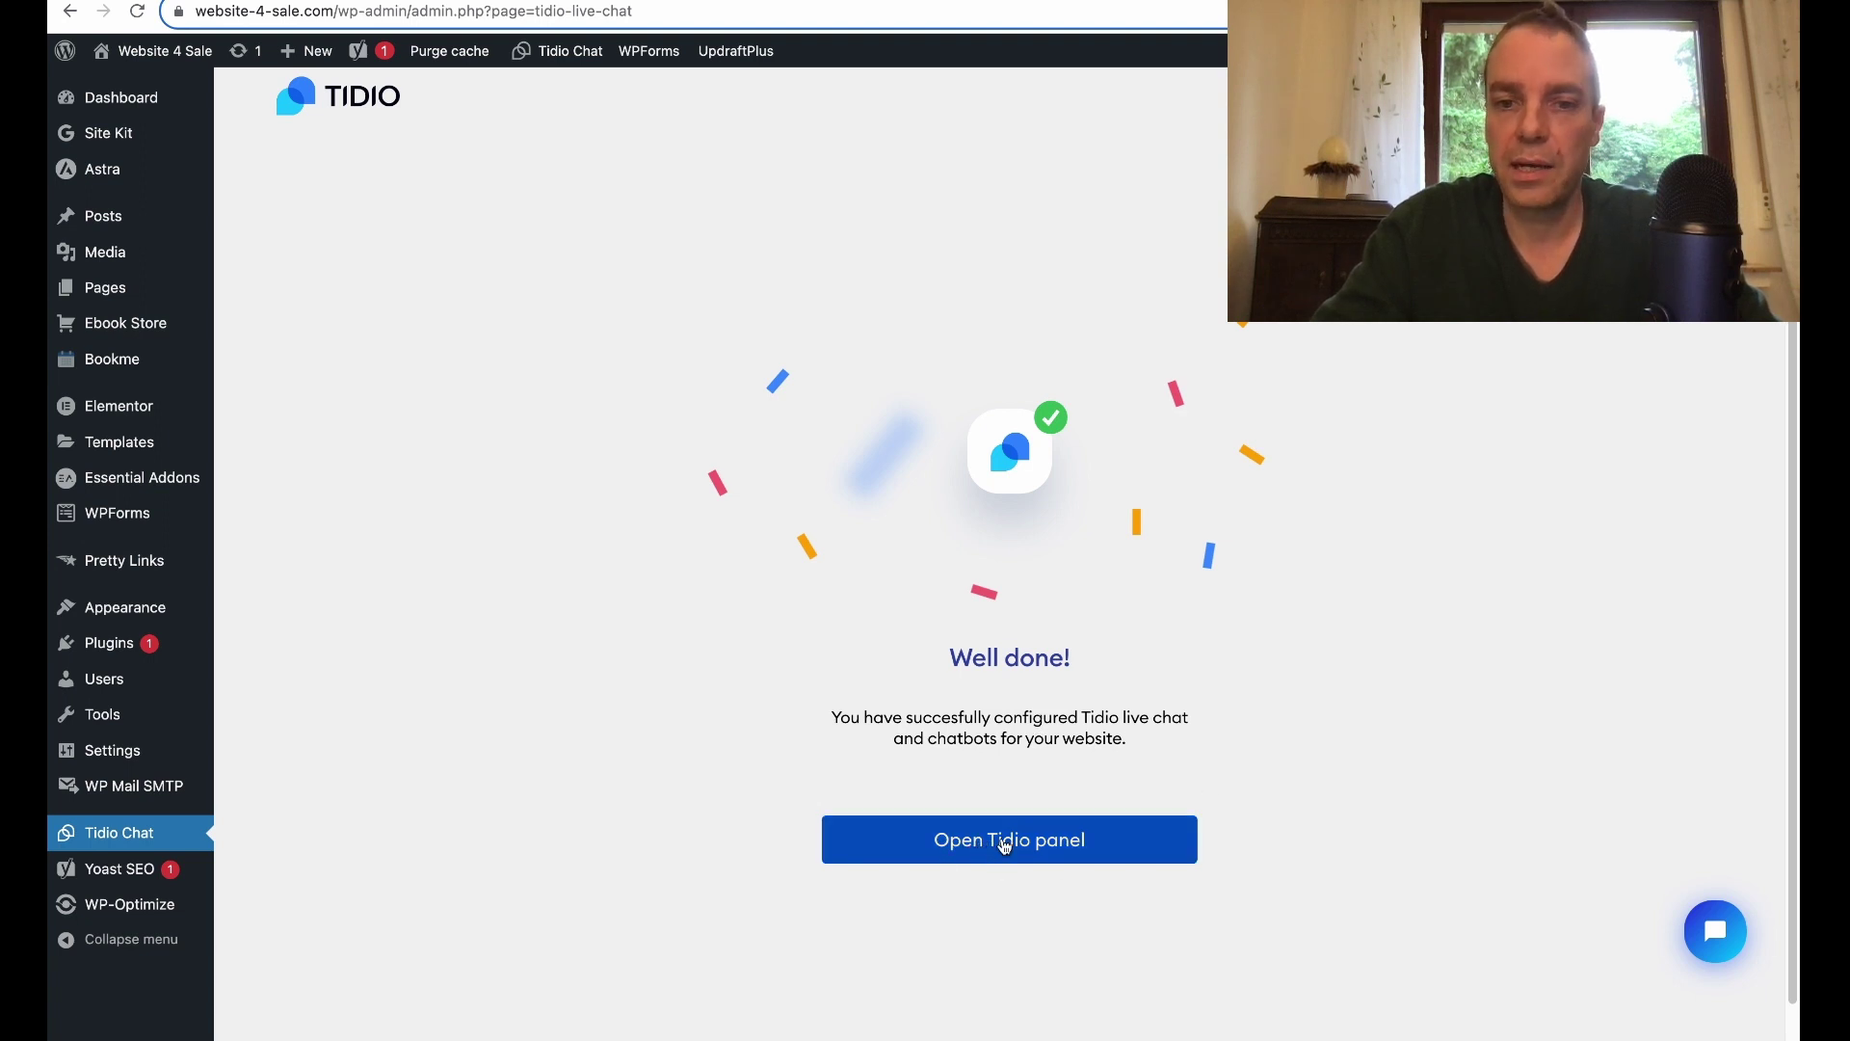
# - Open the Tidio panel and skip the onboarding checklist to reach the main Dashboard
pyautogui.click(1008, 856)
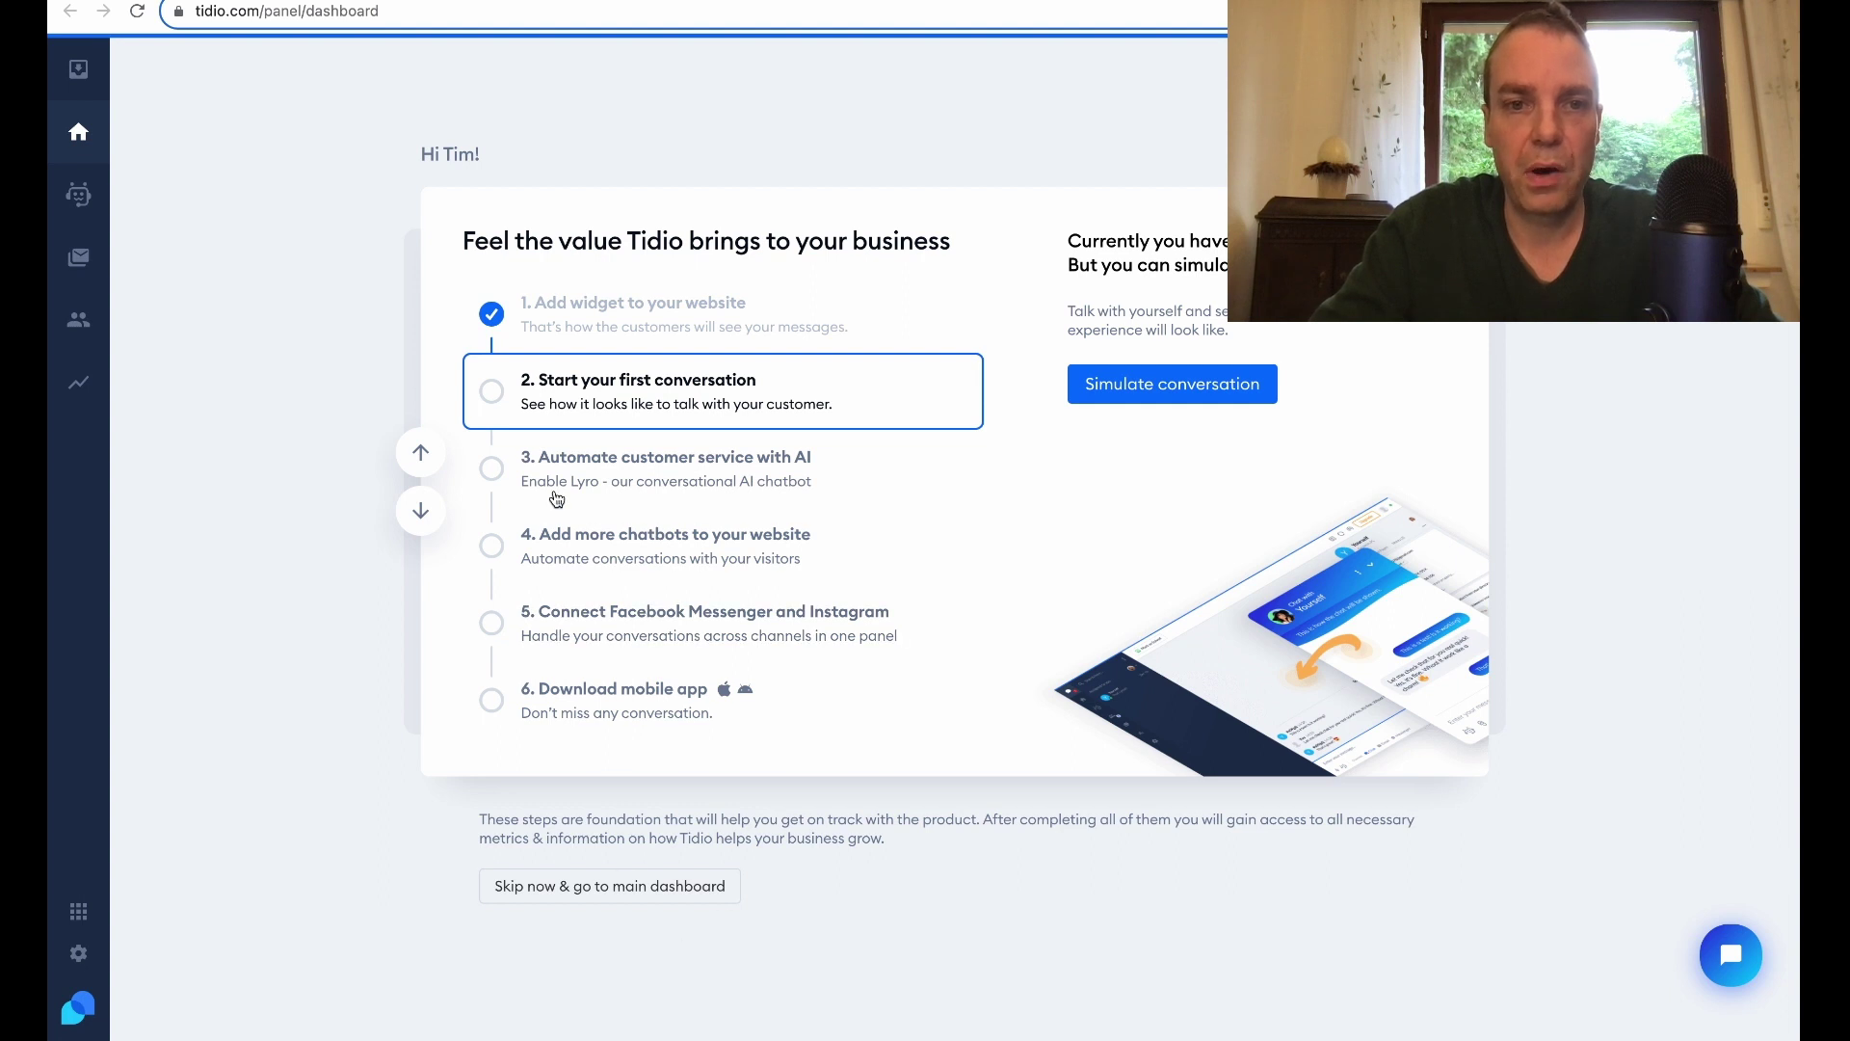
pyautogui.click(633, 904)
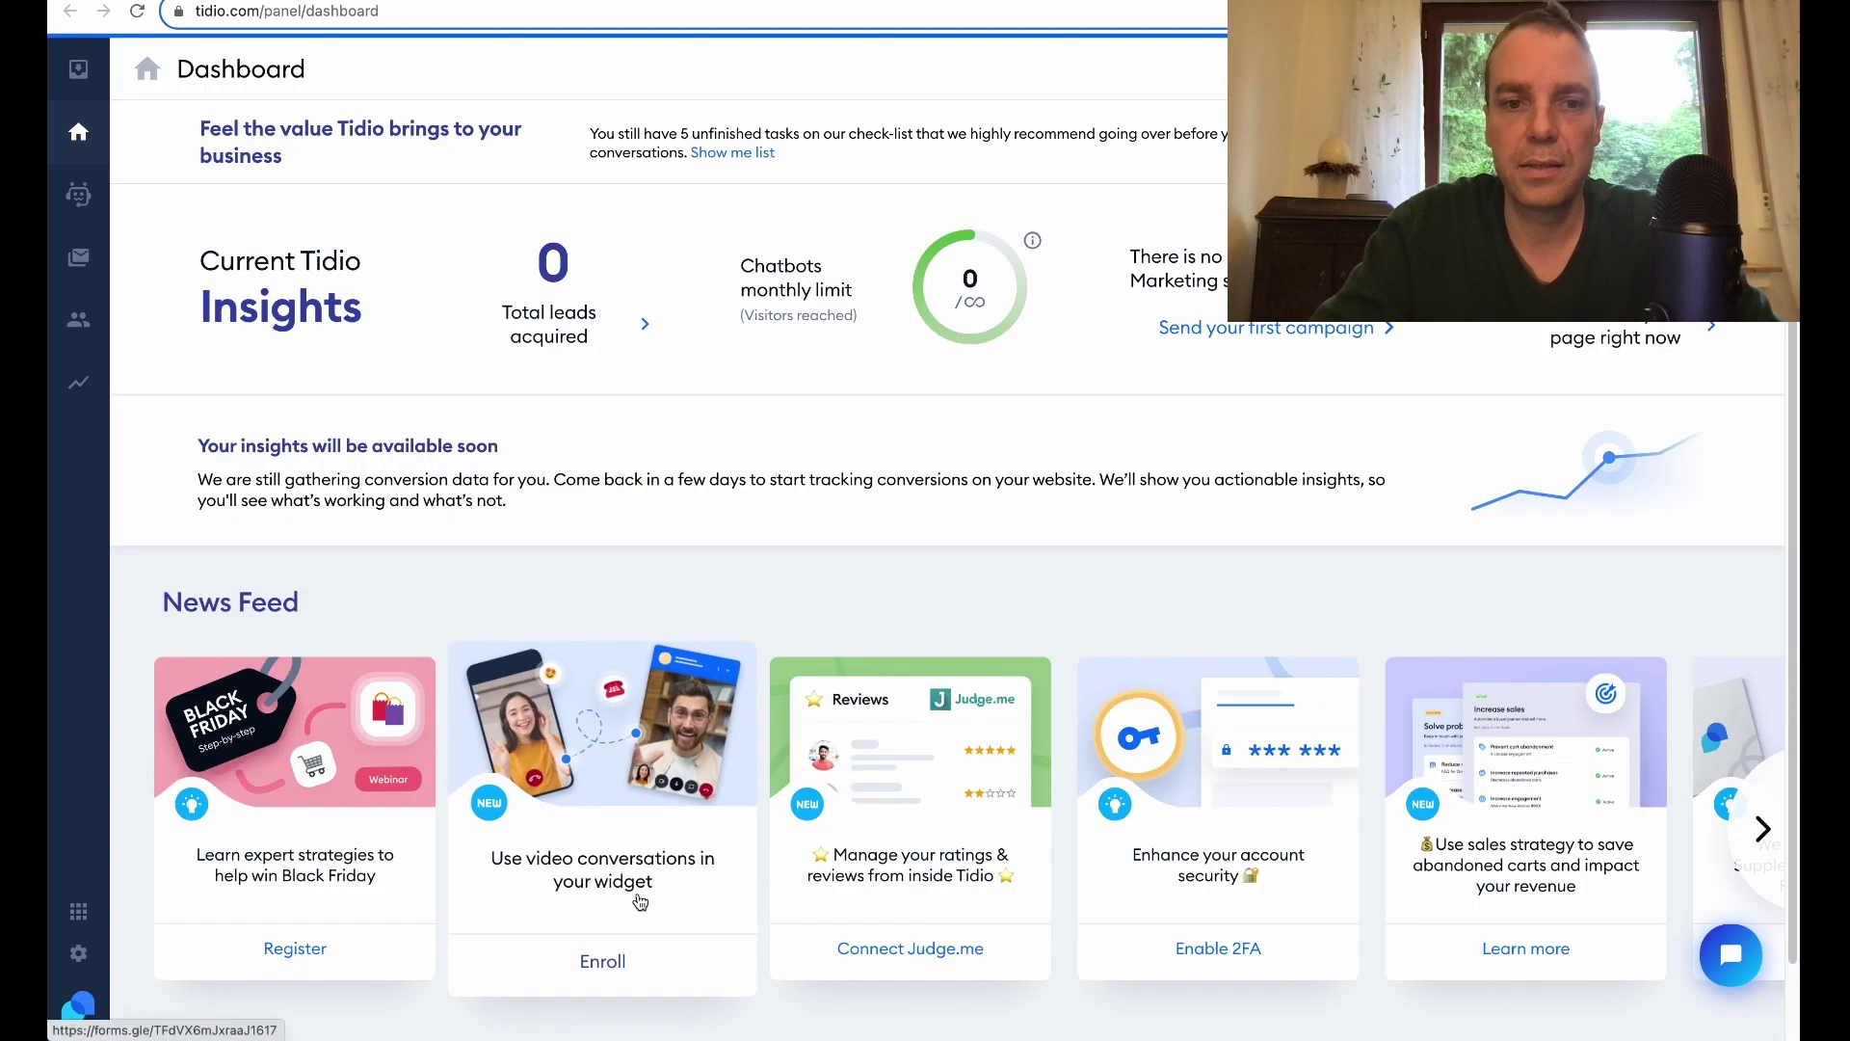
pyautogui.moveTo(1045, 323)
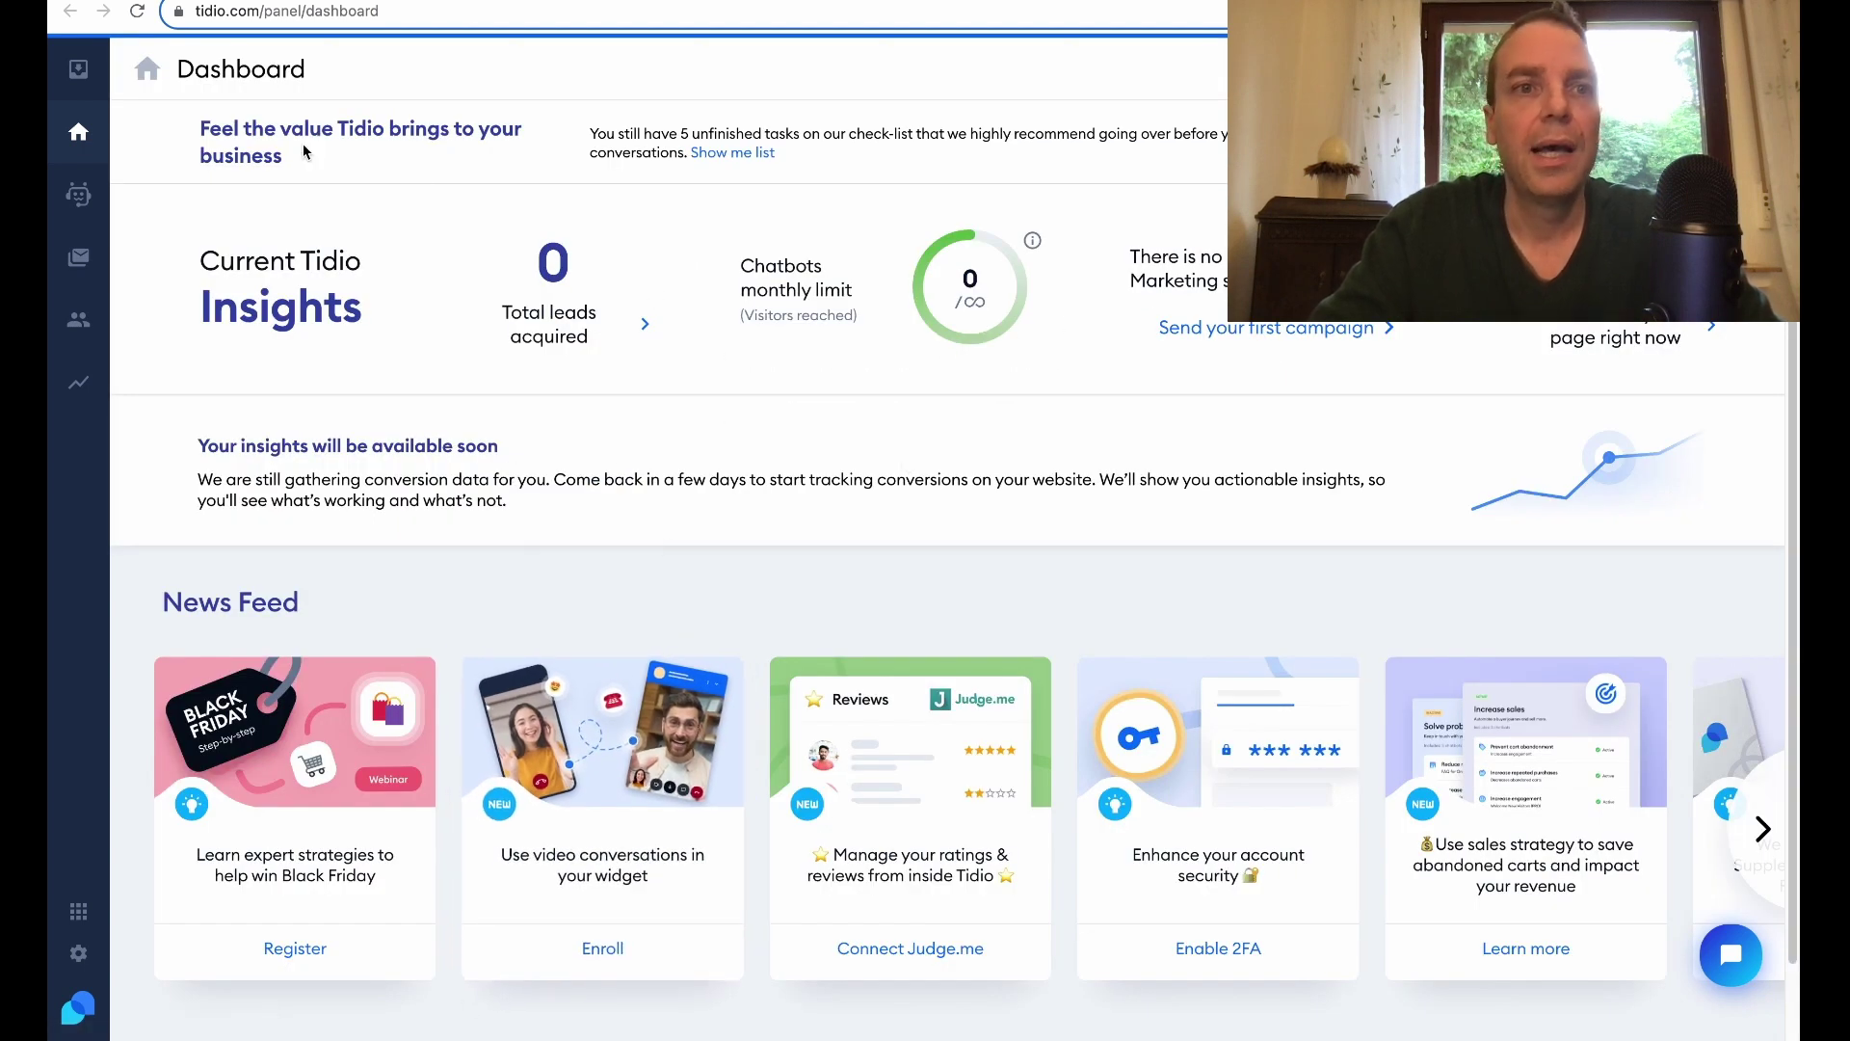
pyautogui.scroll(-2, 665, 304)
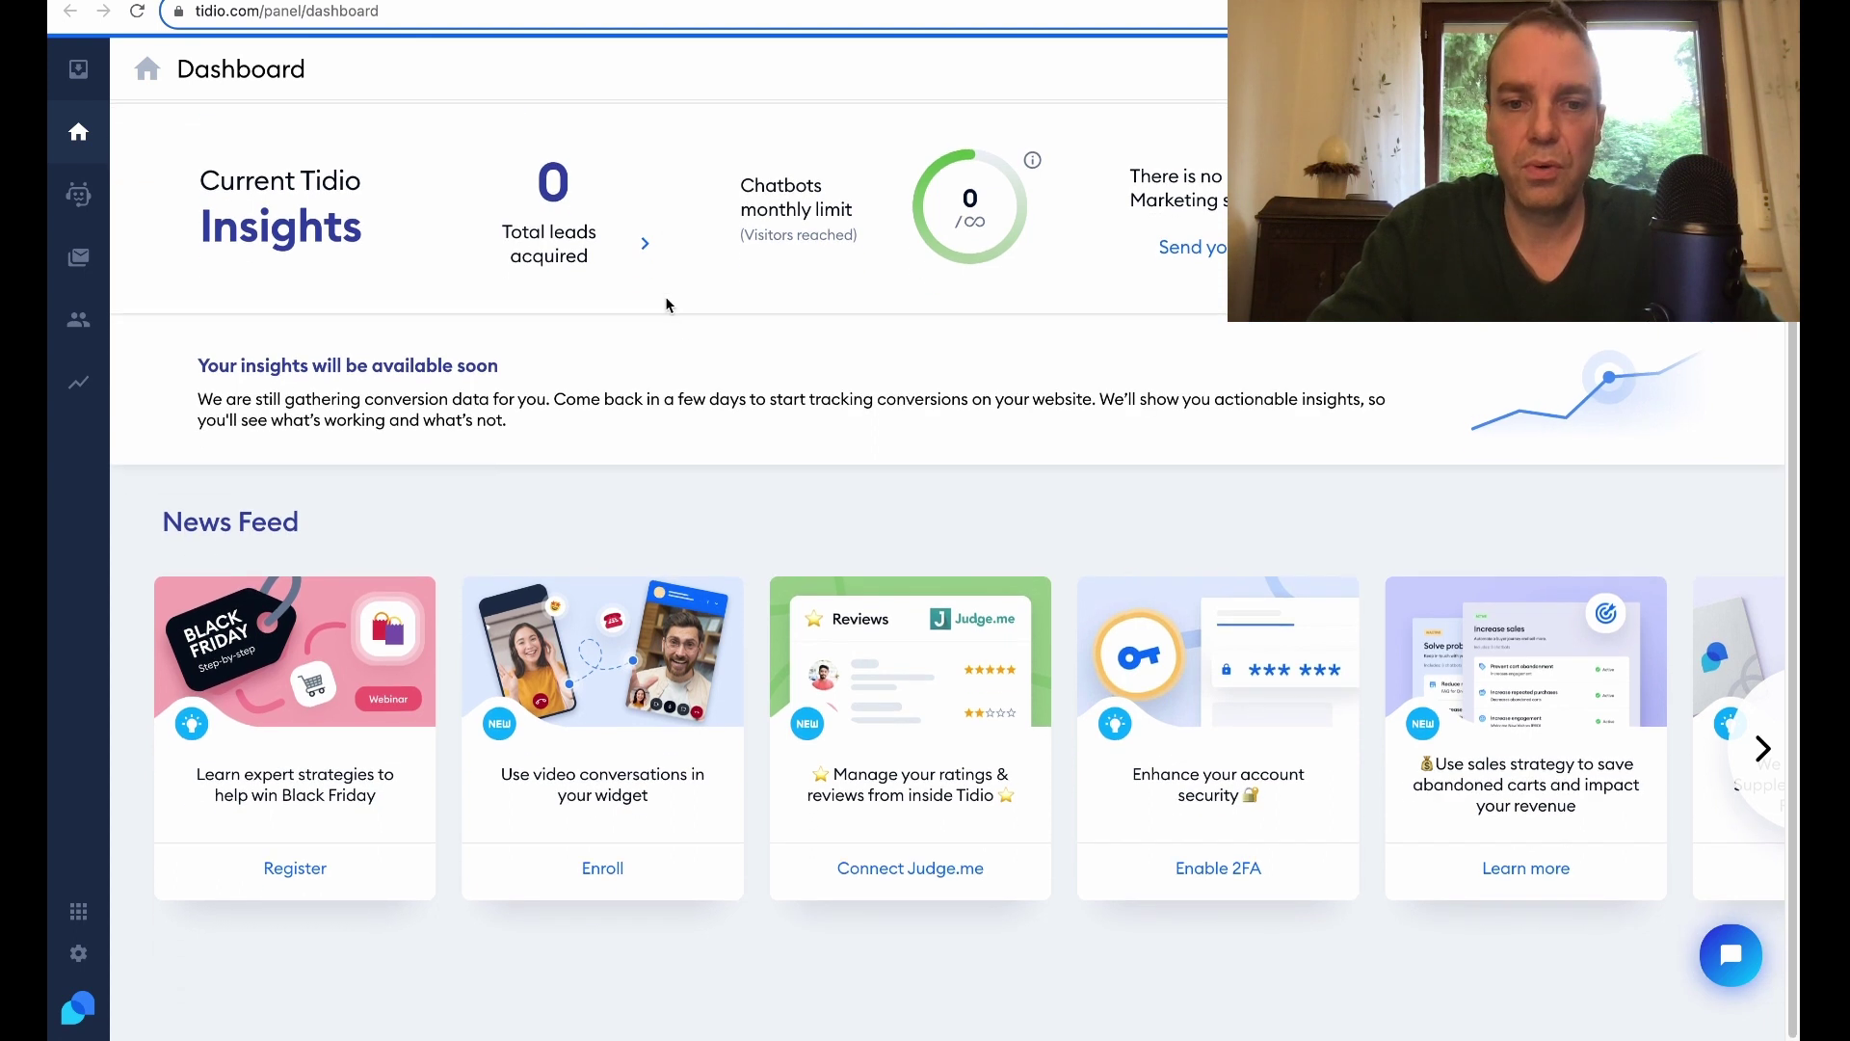
pyautogui.scroll(2, 665, 305)
# - Open the site's Visit Site link in a new tab and switch to the live homepage
pyautogui.hotkey('ctrl', 'w')
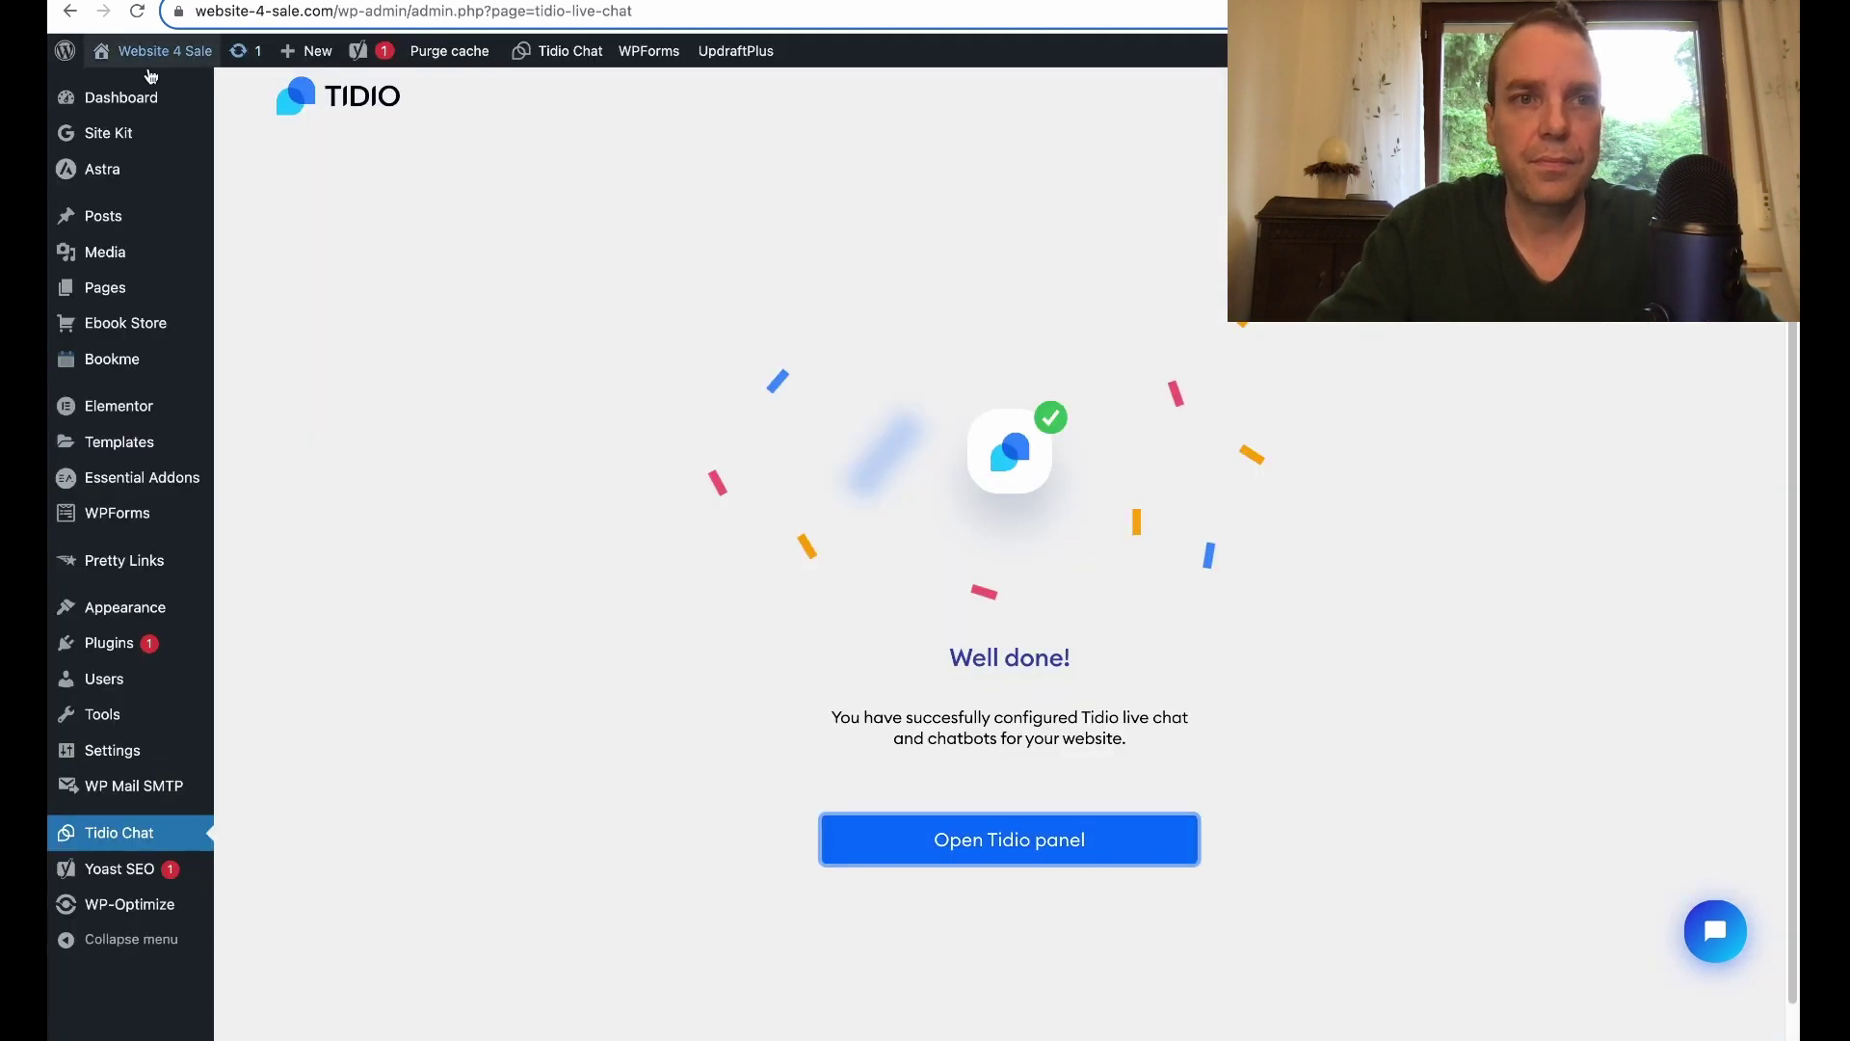
pyautogui.moveTo(149, 51)
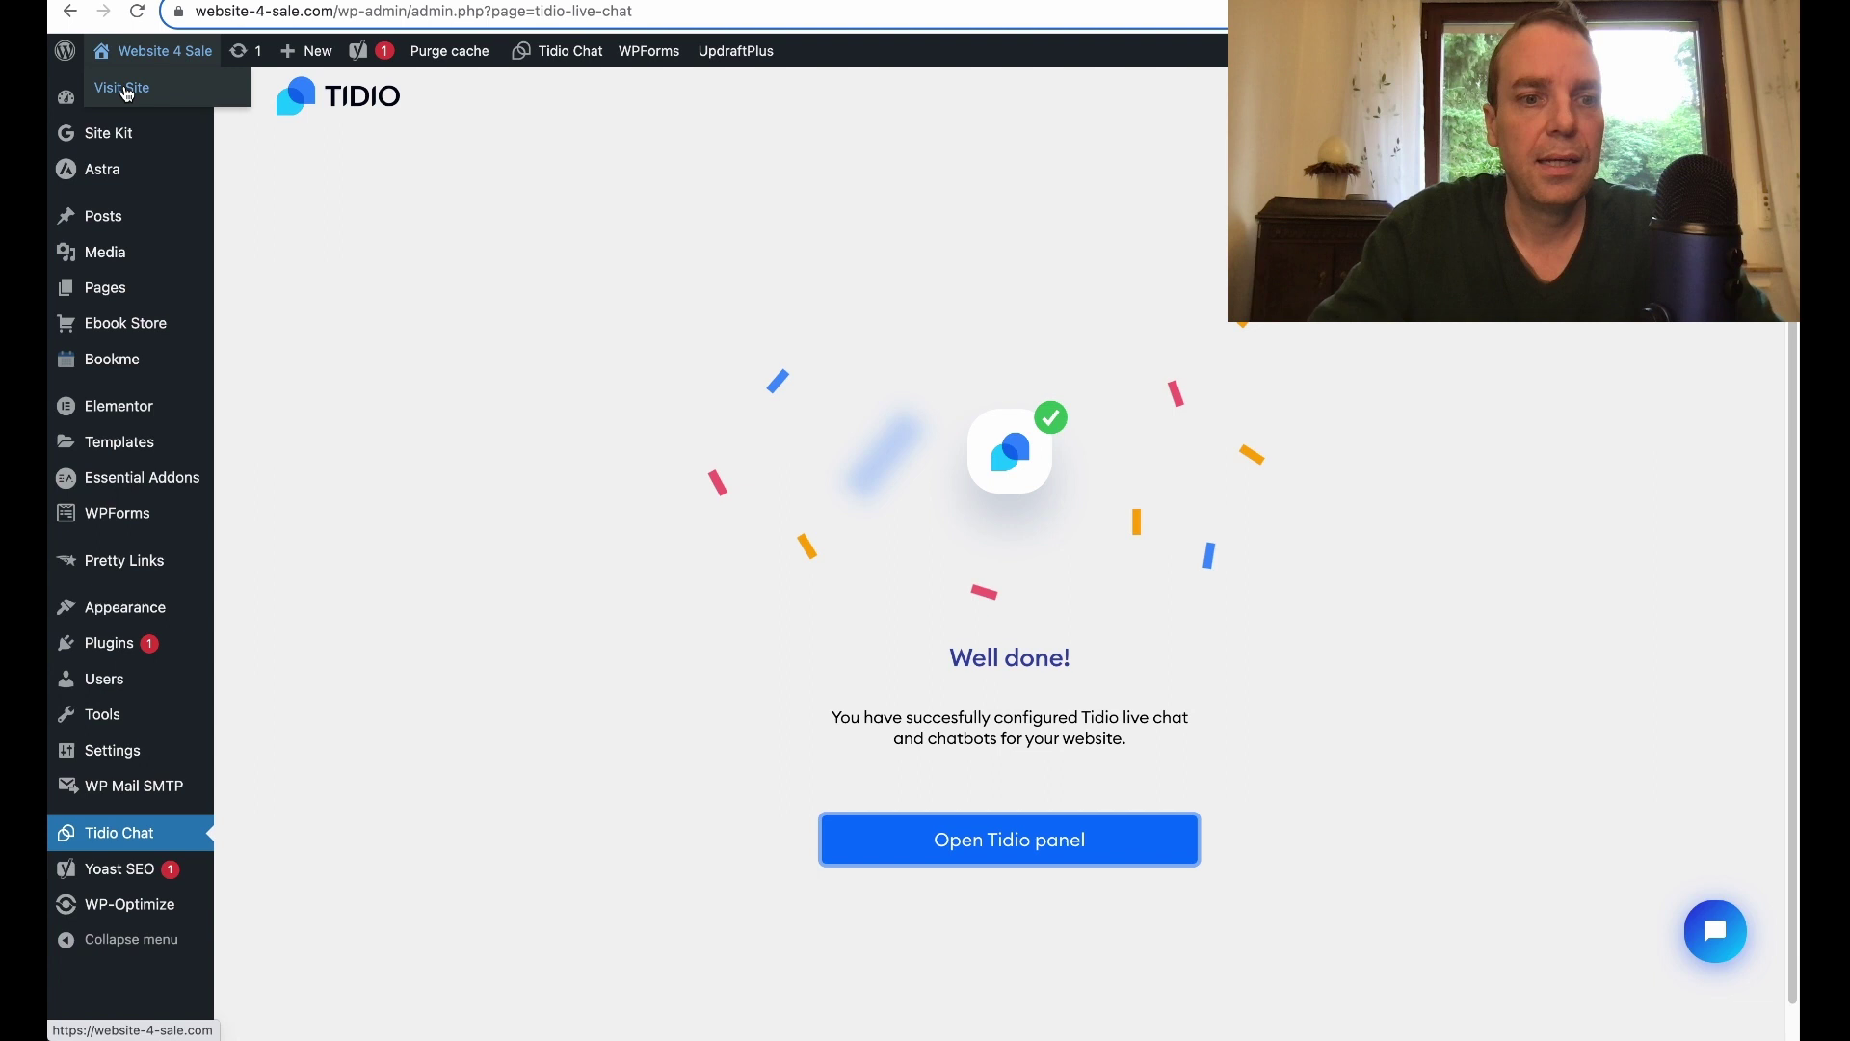
pyautogui.rightClick(127, 94)
pyautogui.click(166, 100)
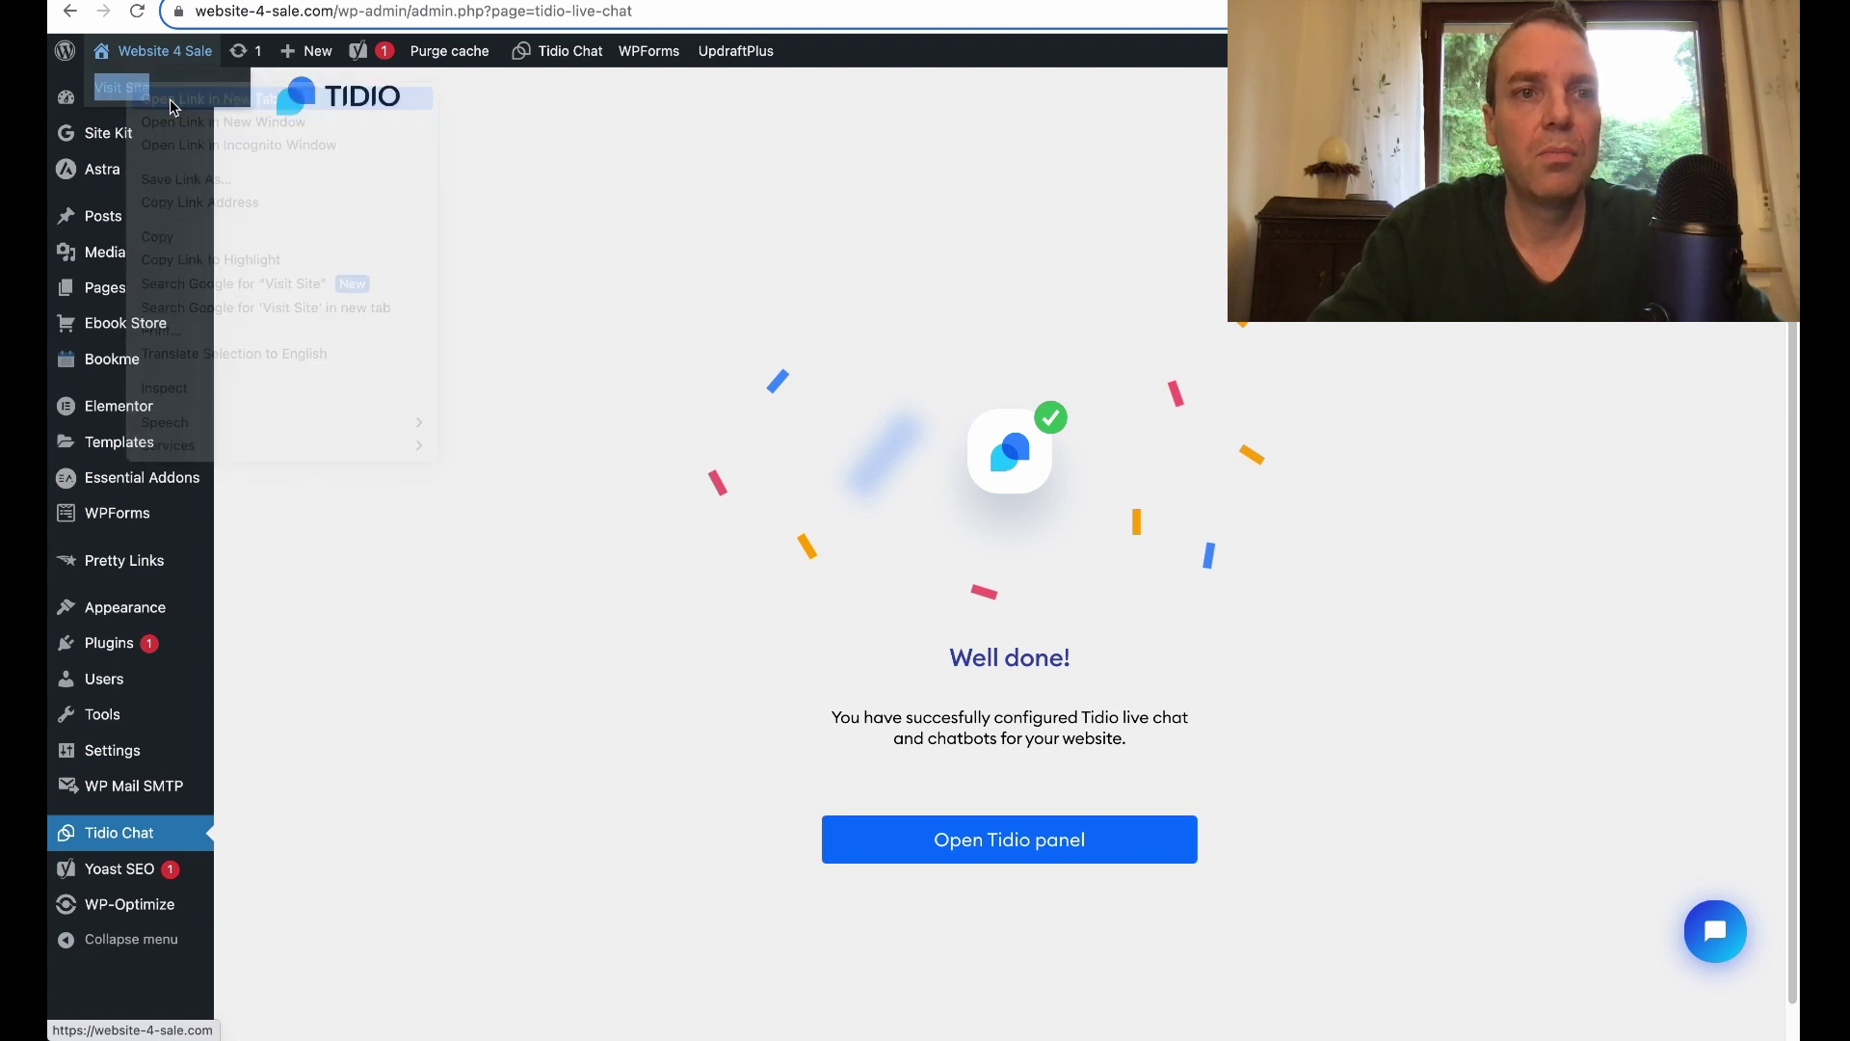
pyautogui.hotkey('ctrl', 'Tab')
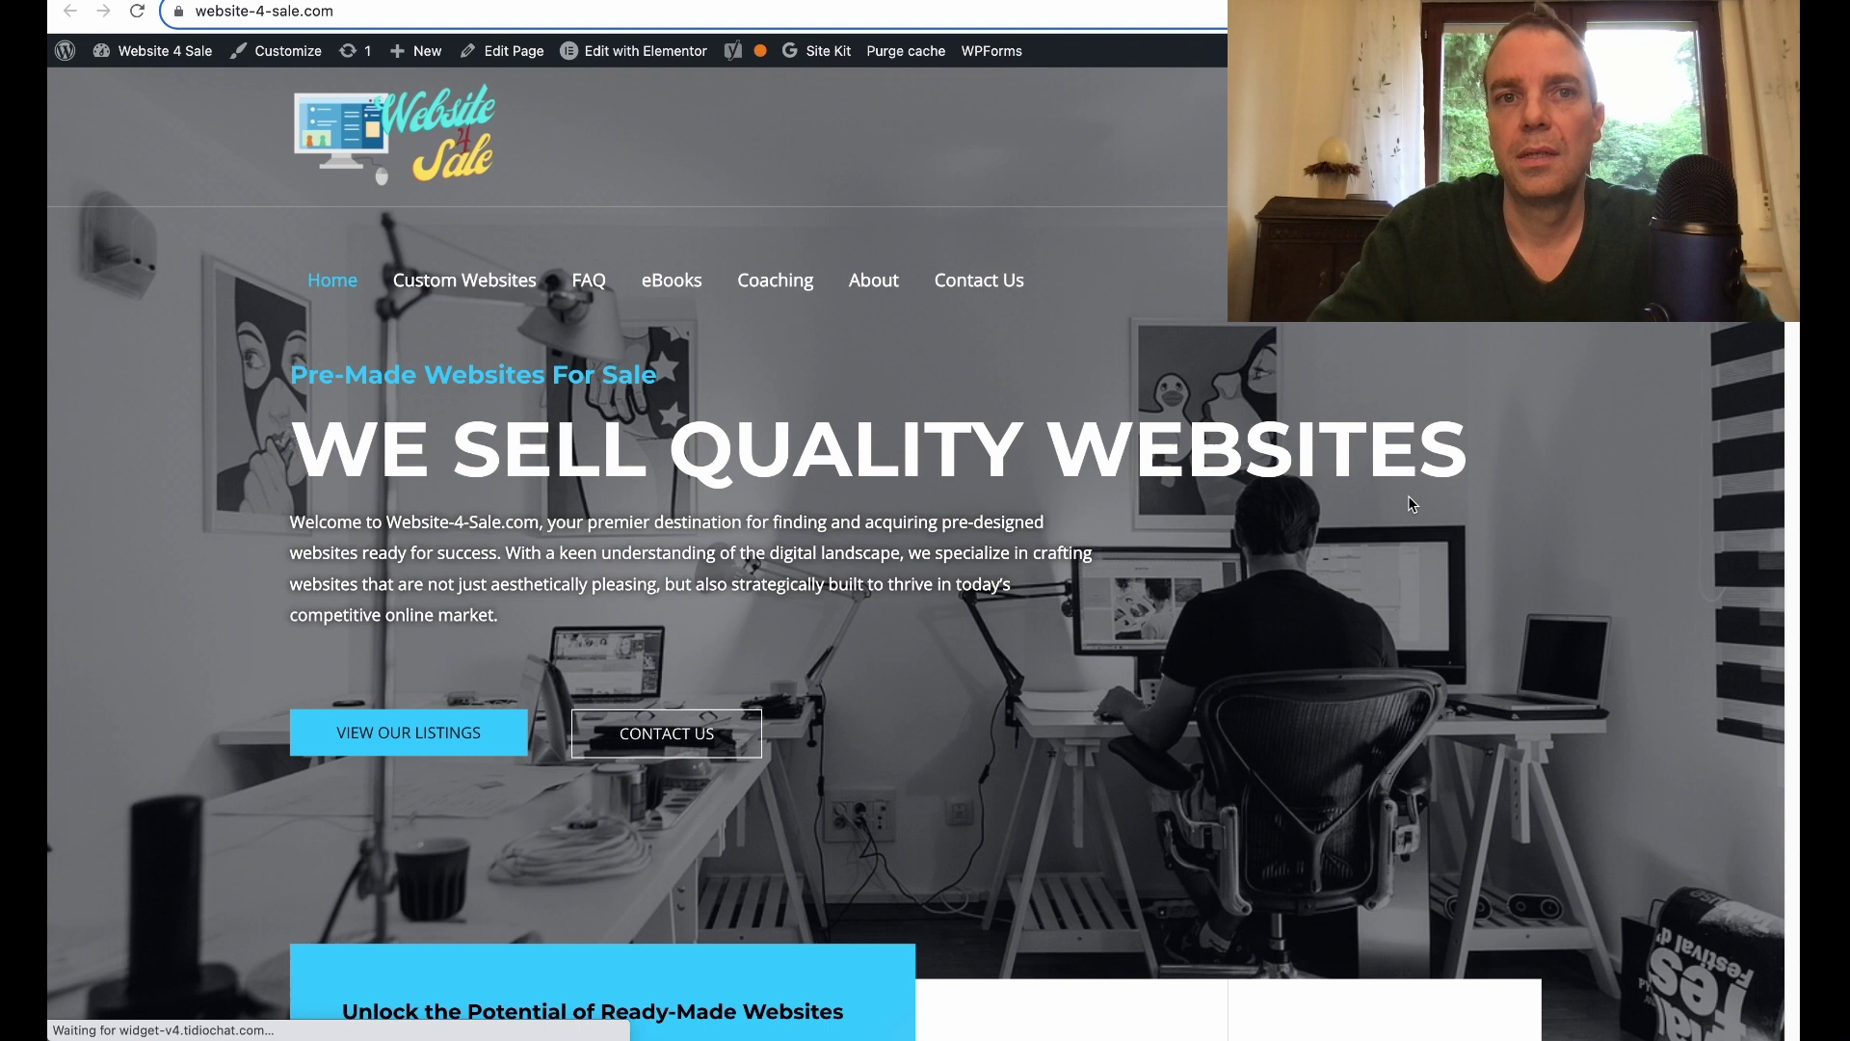
# - Scroll the live homepage to confirm the Tidio greeting chat popup appears
pyautogui.scroll(-8, 1408, 502)
pyautogui.scroll(-6, 1407, 495)
pyautogui.scroll(5, 1407, 496)
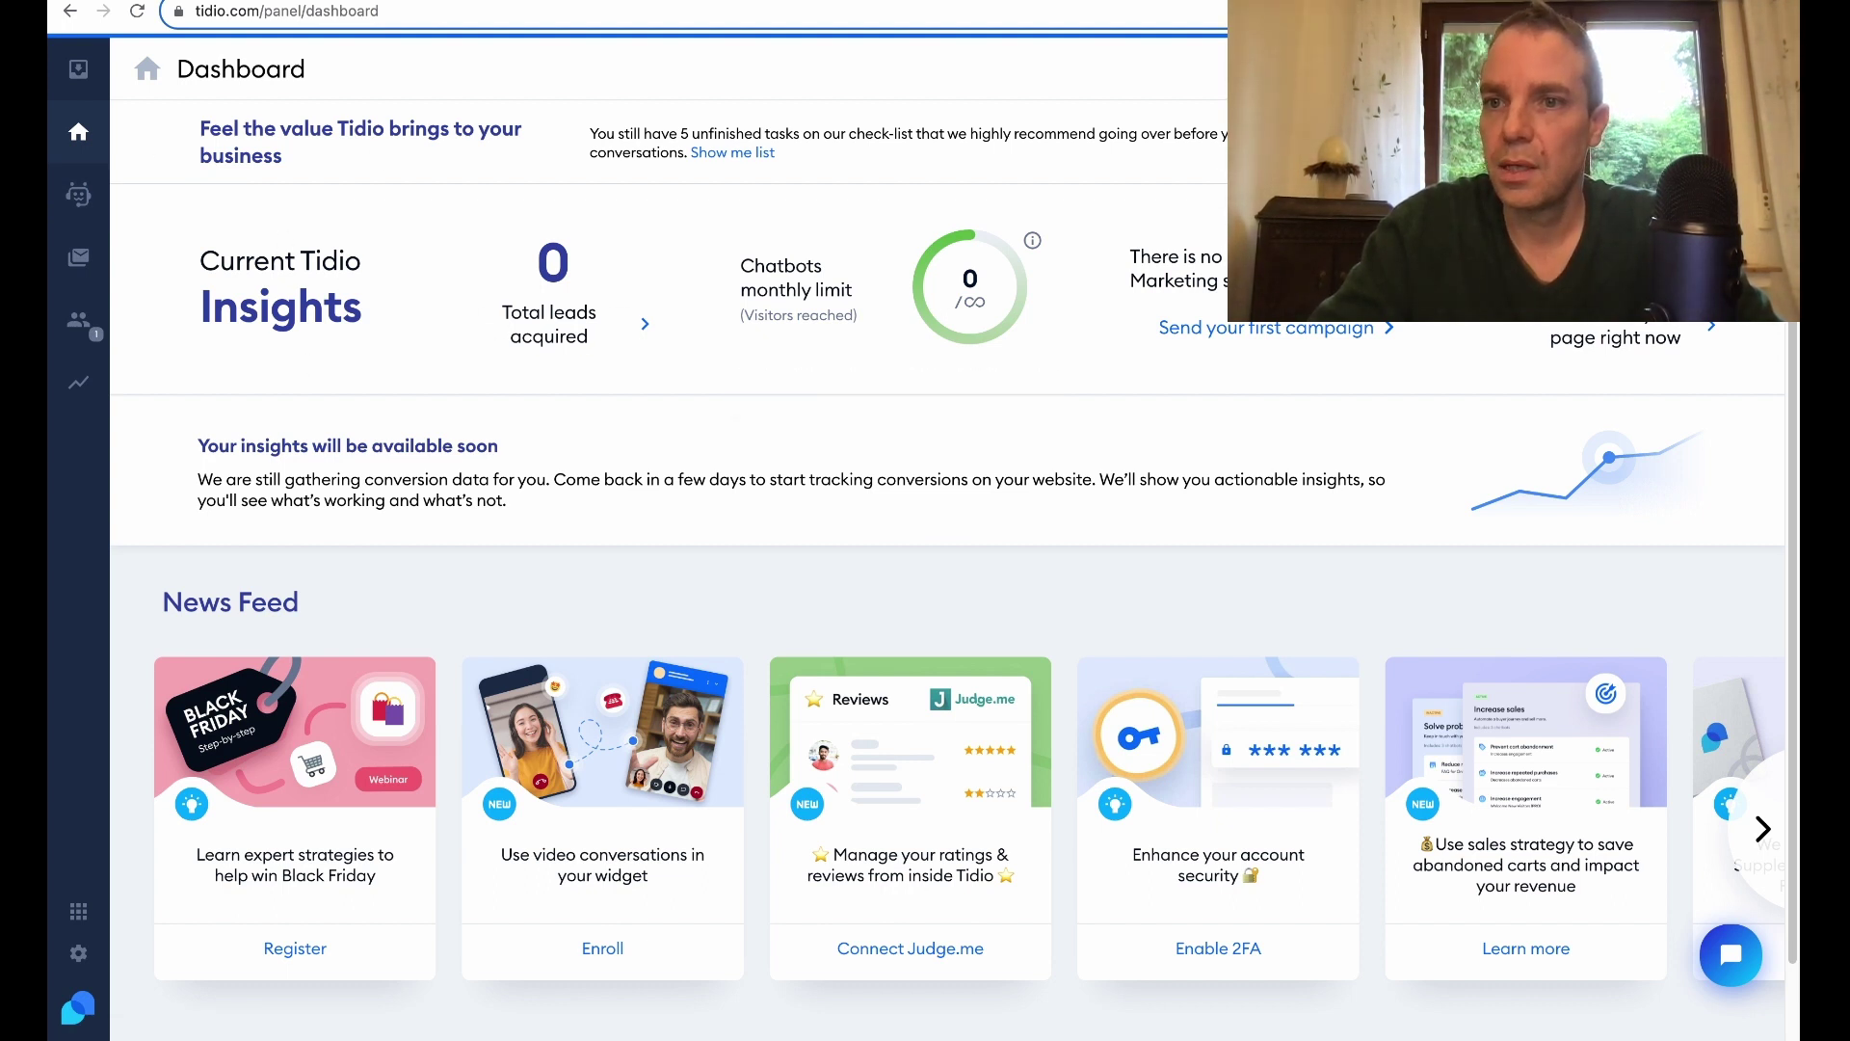
# - Open Tidio's Inbox to confirm there are no active conversations
pyautogui.scroll(-2, 1608, 329)
pyautogui.scroll(1, 1608, 329)
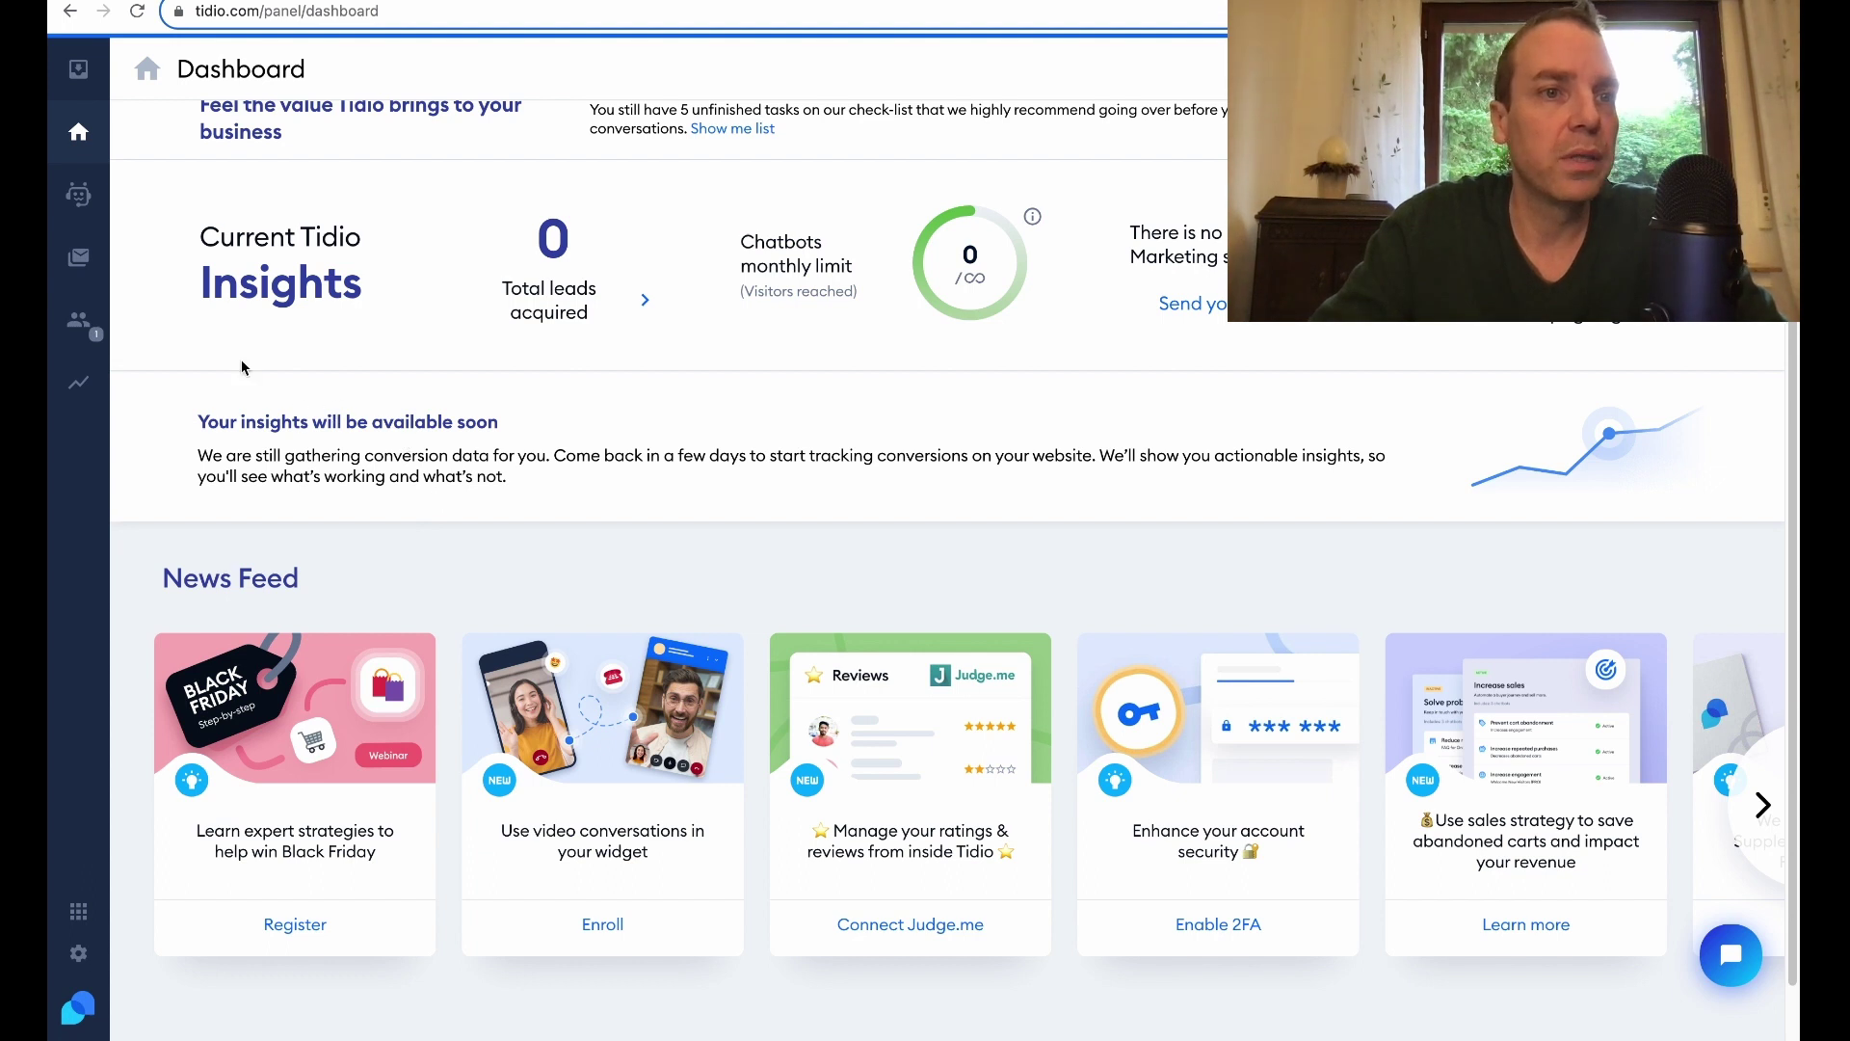
pyautogui.scroll(1, 414, 352)
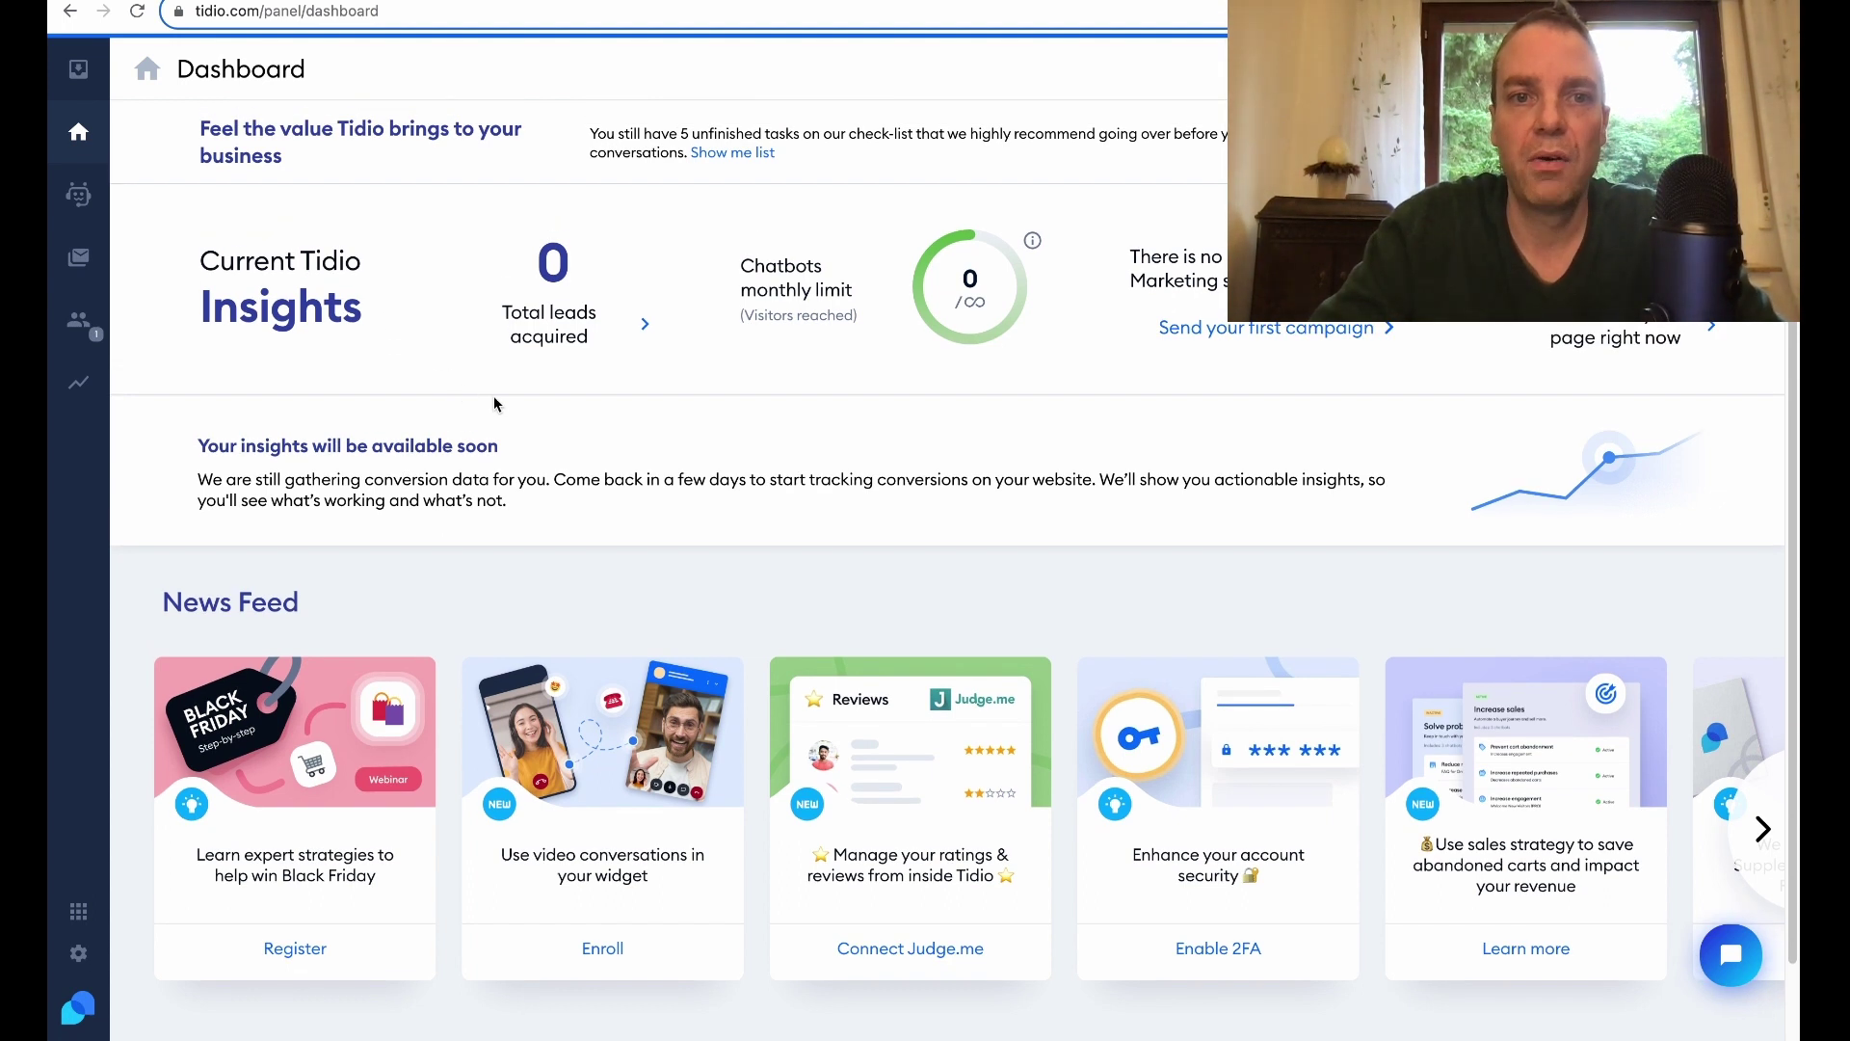
pyautogui.click(79, 77)
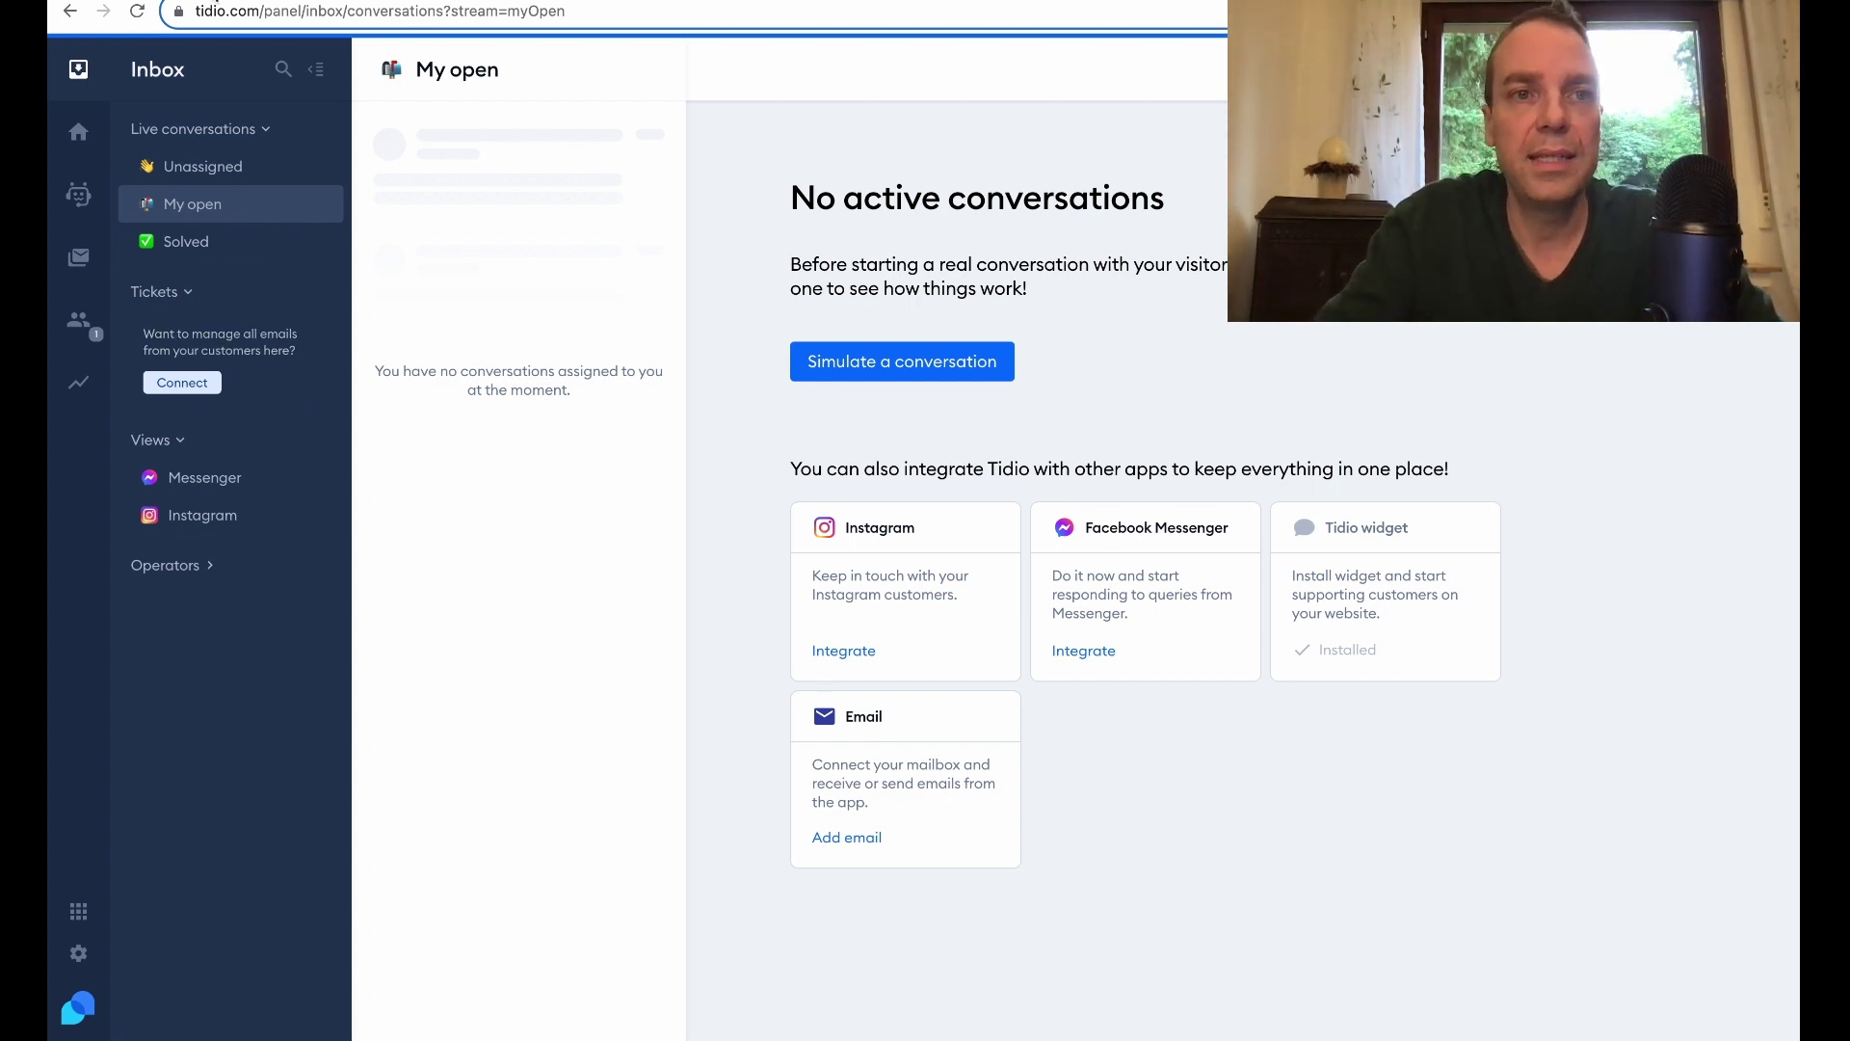
pyautogui.click(159, 2)
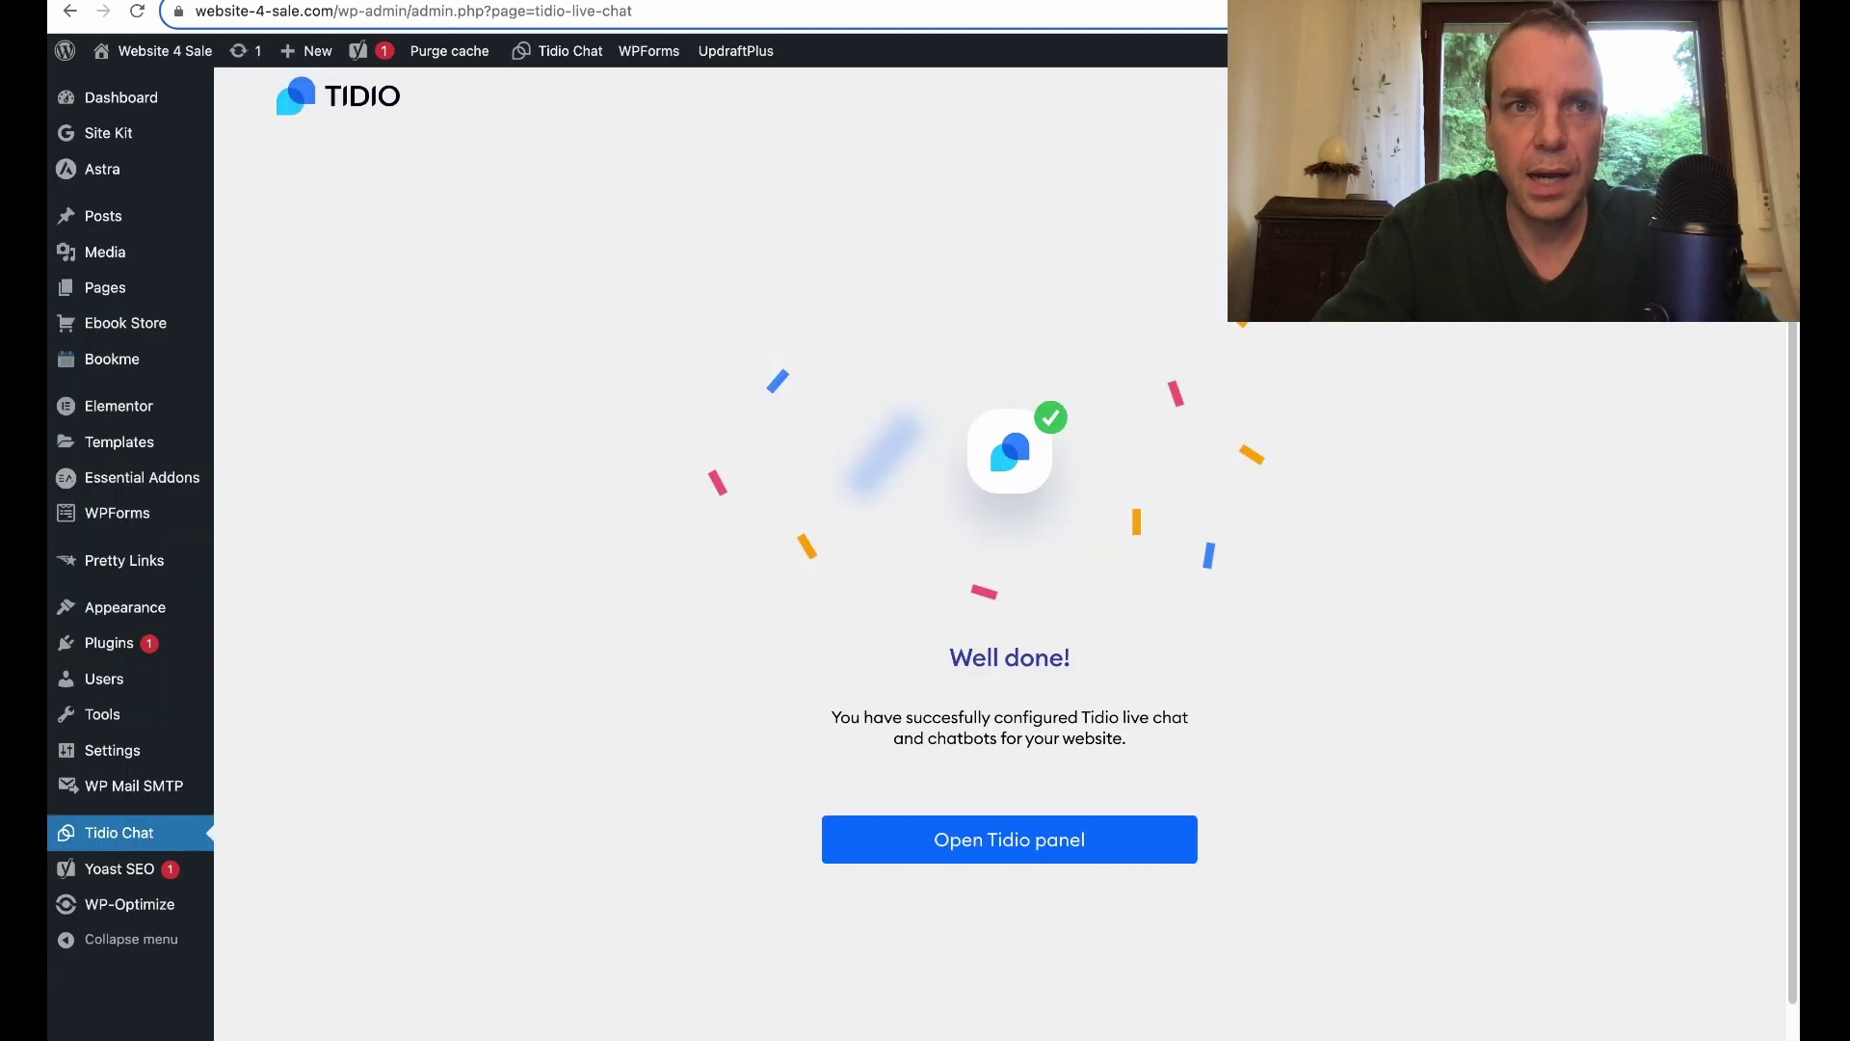